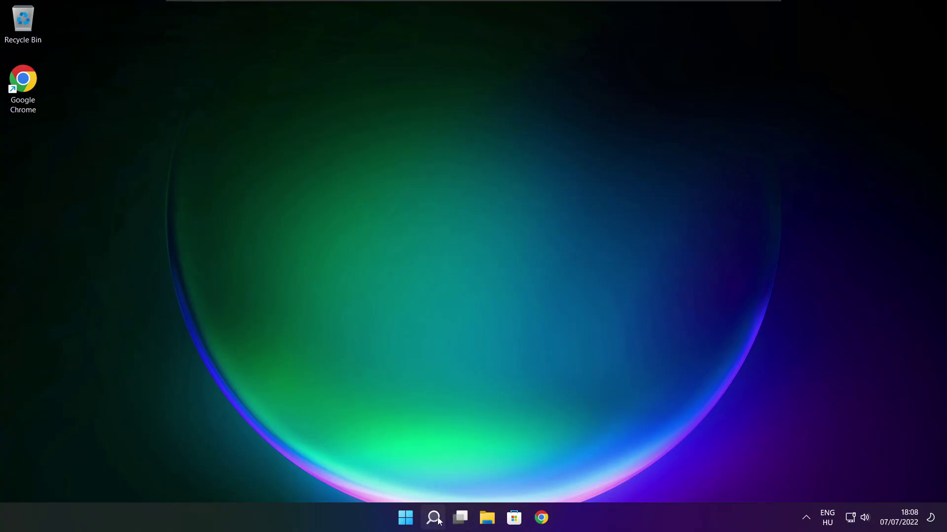
Search for 'device manager' and launch Device Manager from the best match.
click(433, 518)
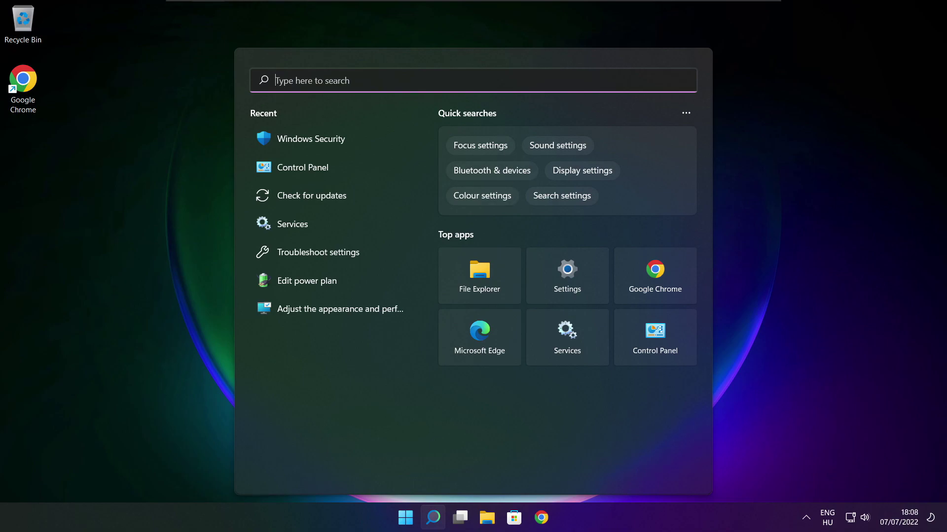
text(devic)
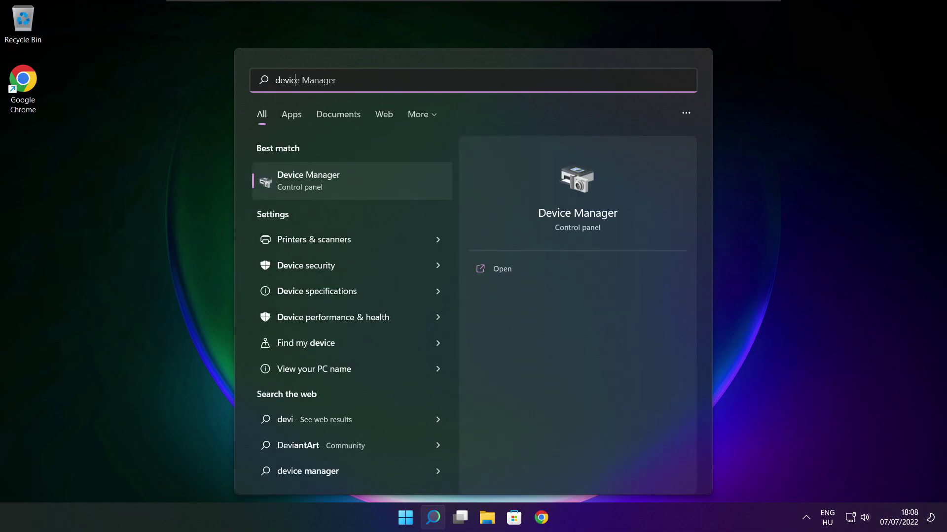
text(e mana)
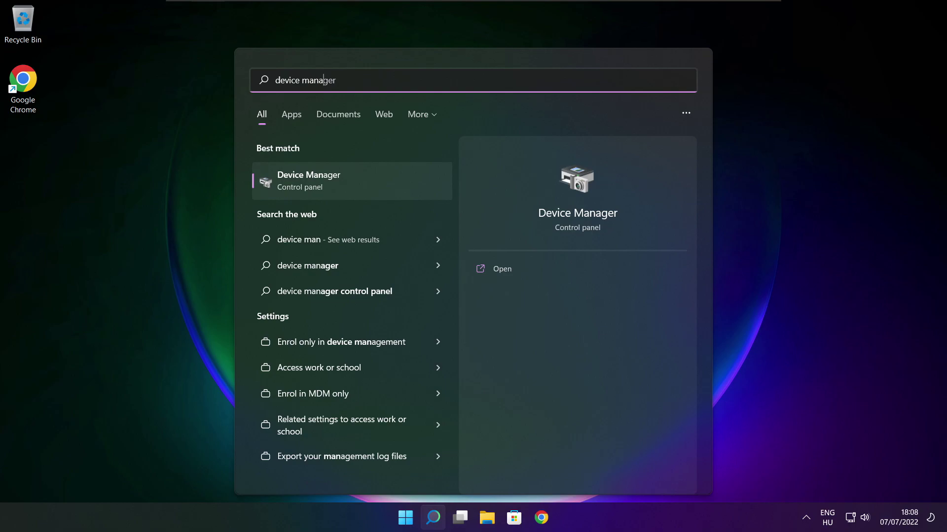
text(ger)
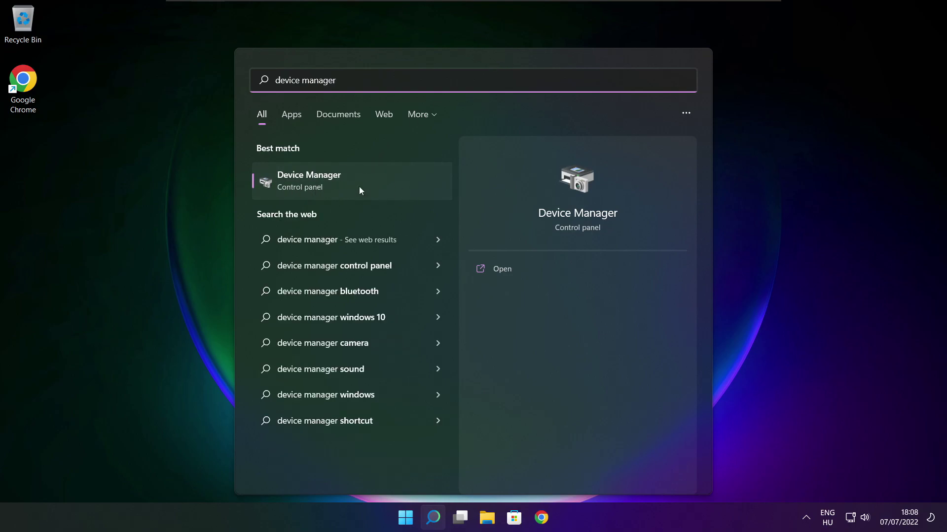
click(388, 184)
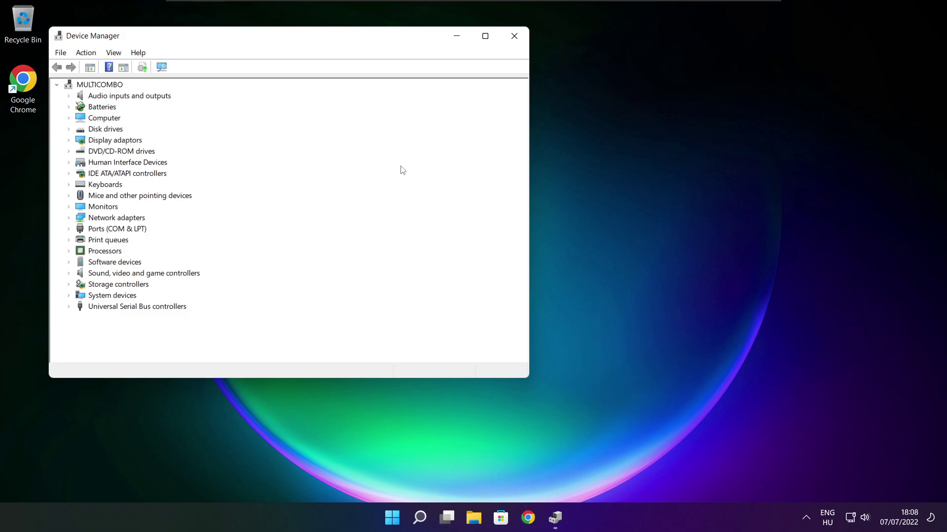
Run an automatic driver search for the VMware SVGA 3D display adaptor, which already has the best driver.
click(485, 36)
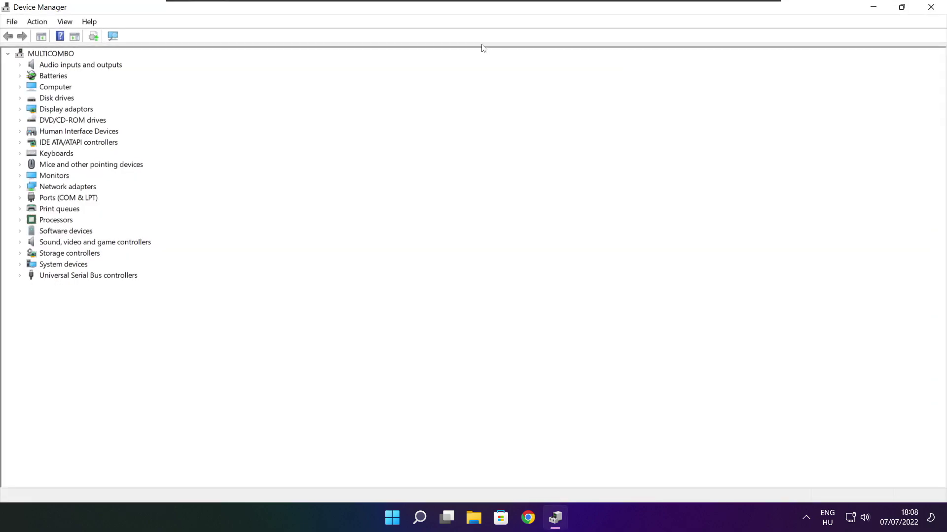
click(55, 111)
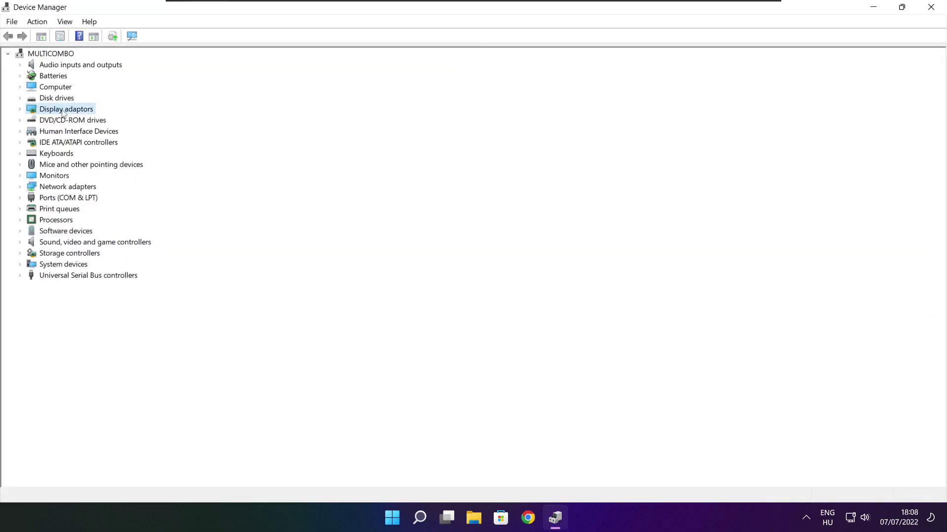
click(20, 109)
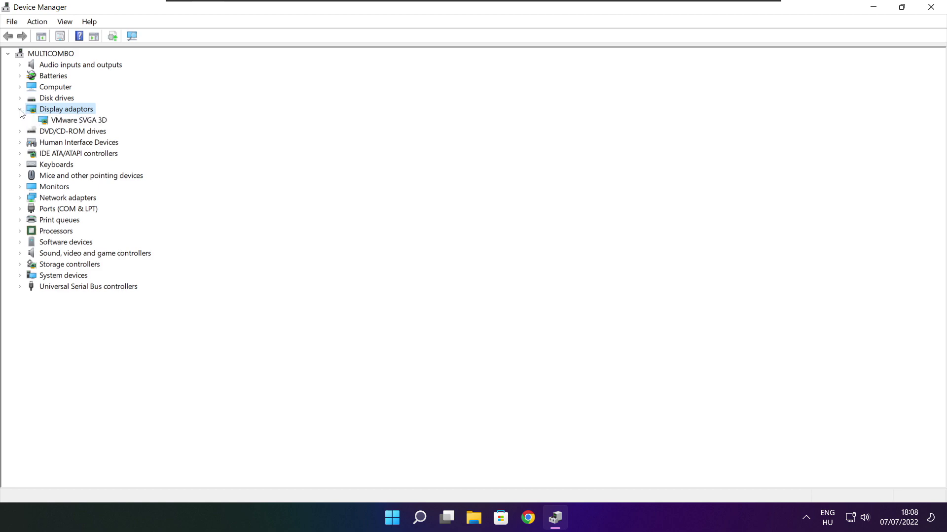
click(49, 122)
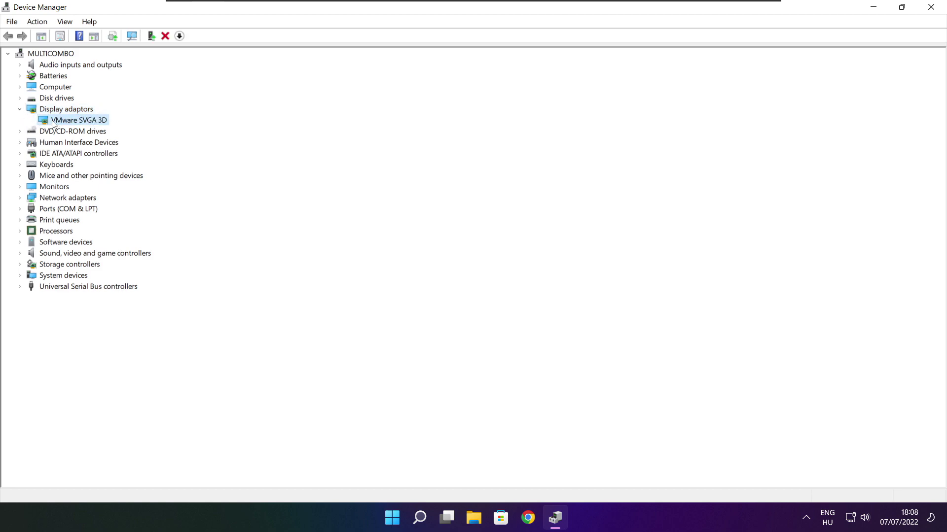
right_click(69, 121)
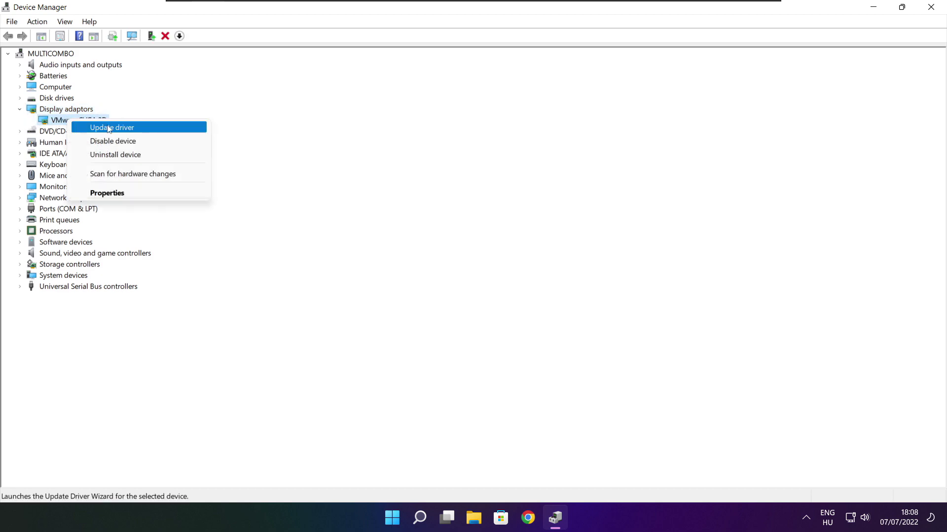
click(135, 127)
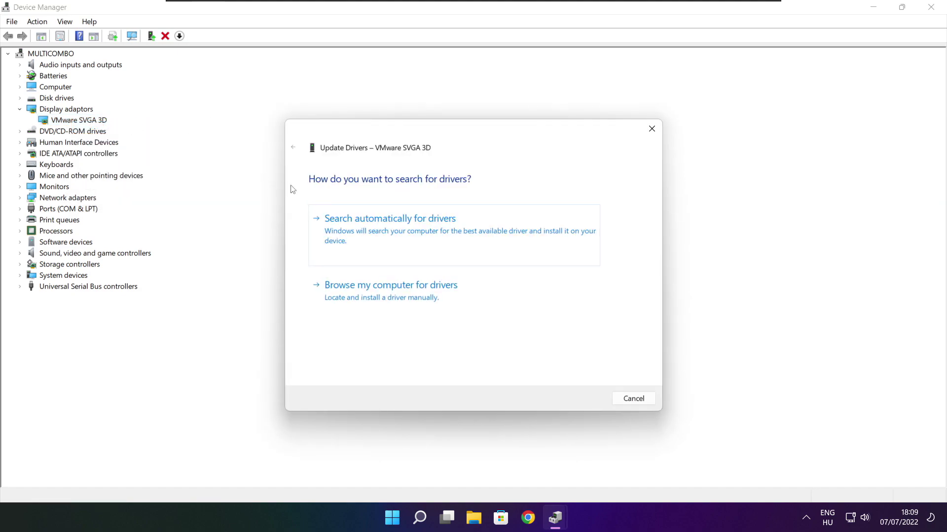
click(435, 238)
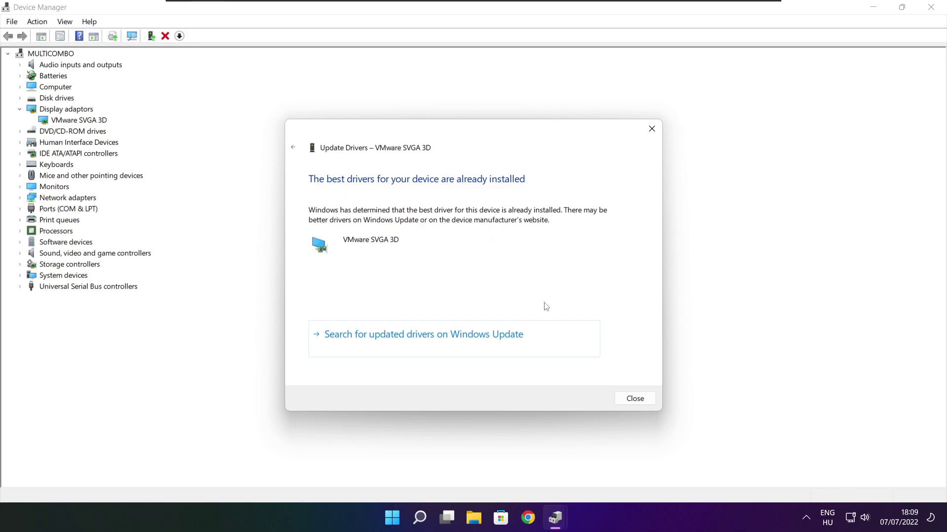
click(635, 399)
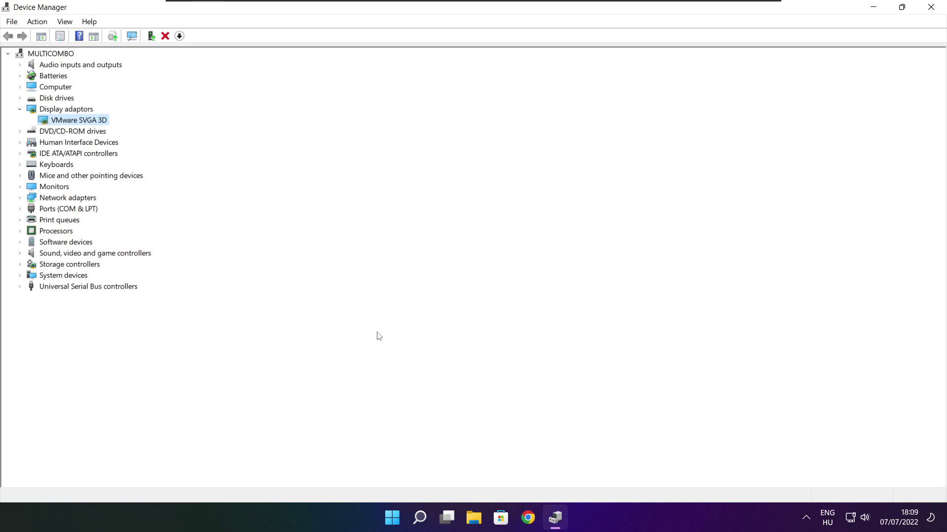
click(45, 254)
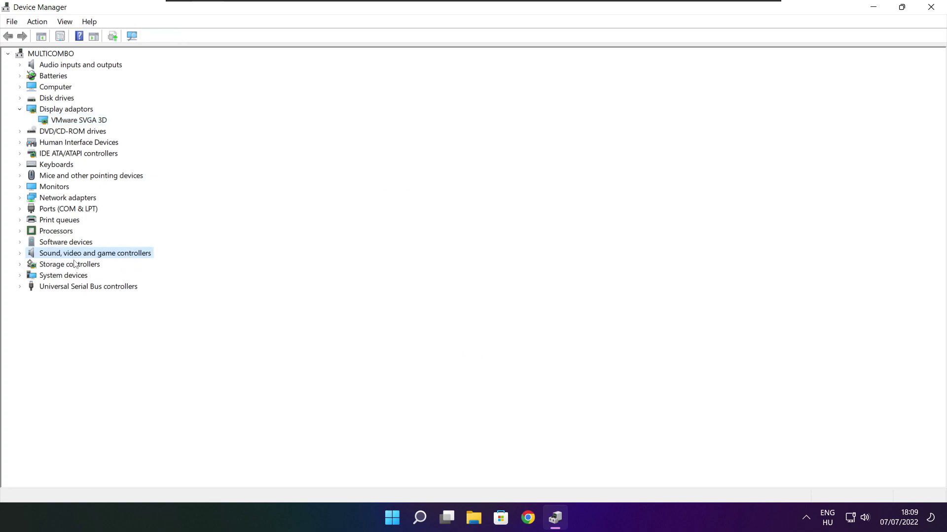
Search automatically for a High Definition Audio Device driver, find it current, and close Device Manager.
click(20, 254)
click(91, 267)
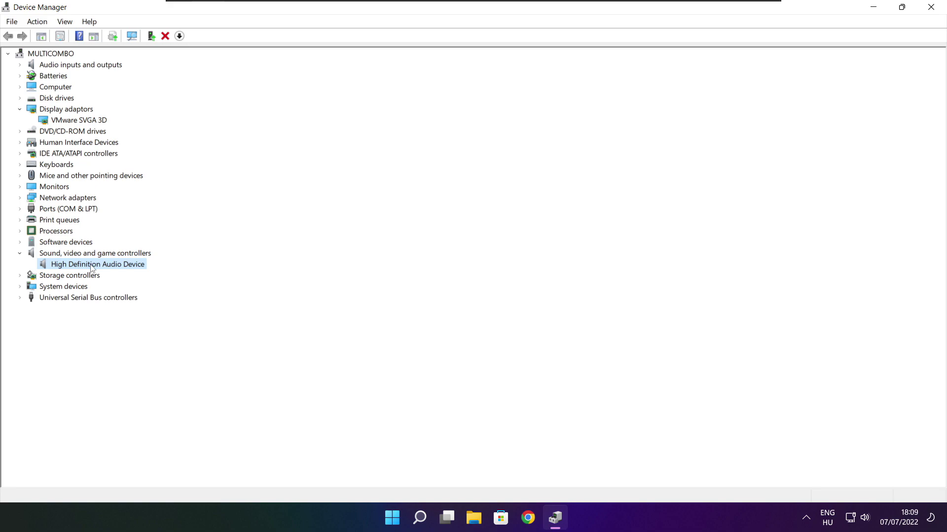
right_click(91, 268)
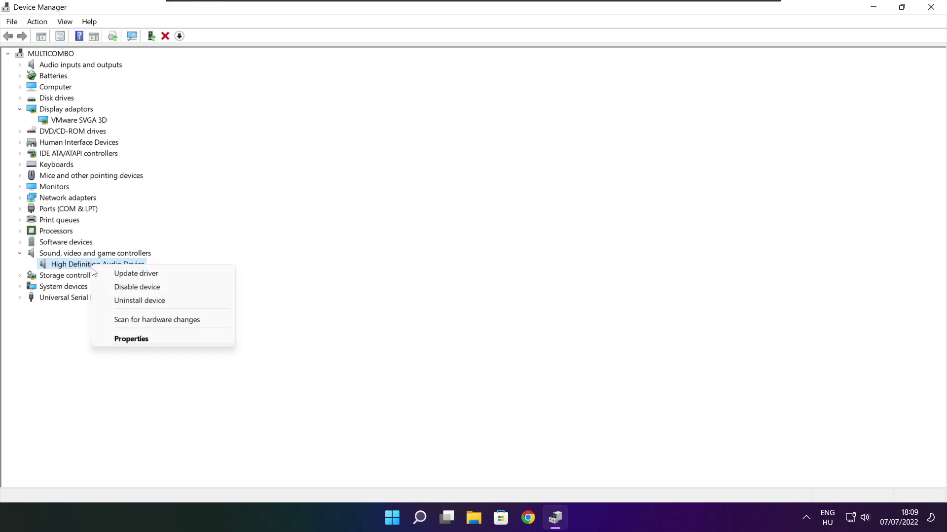
click(185, 278)
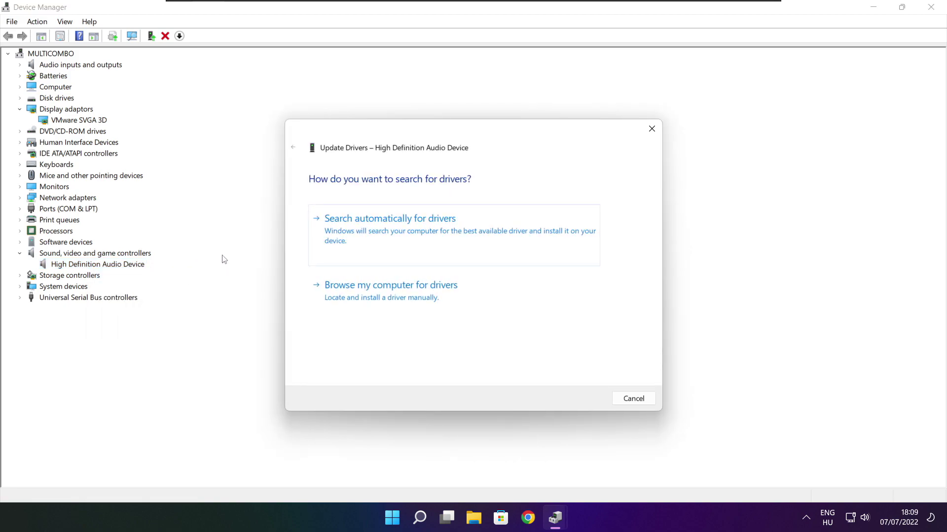
click(411, 235)
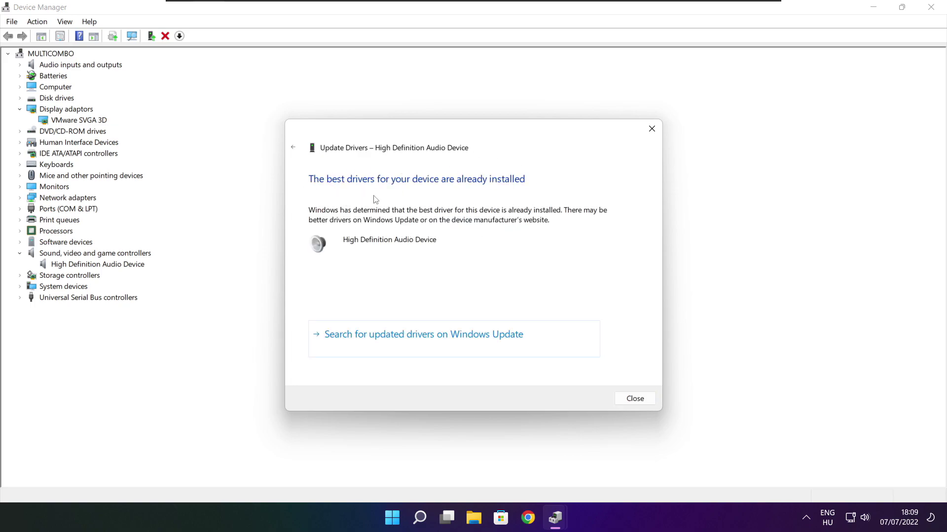
click(636, 400)
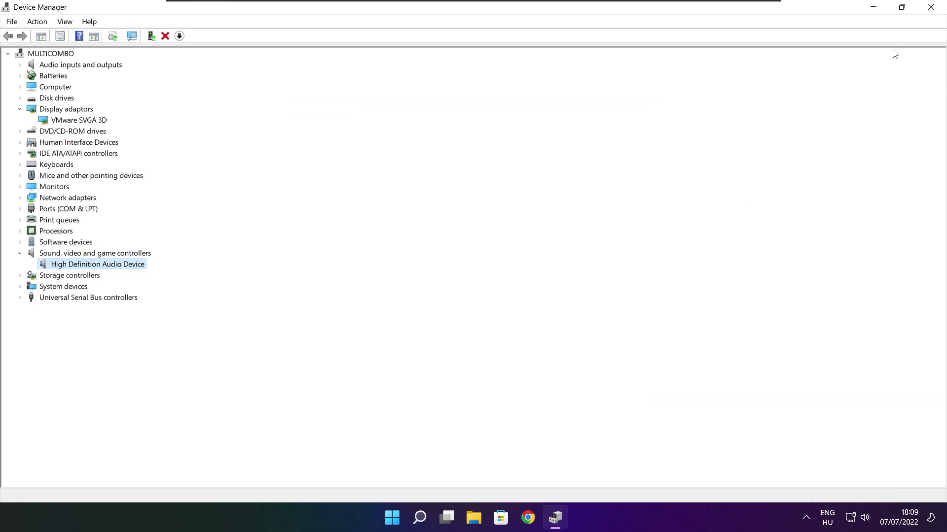
click(931, 7)
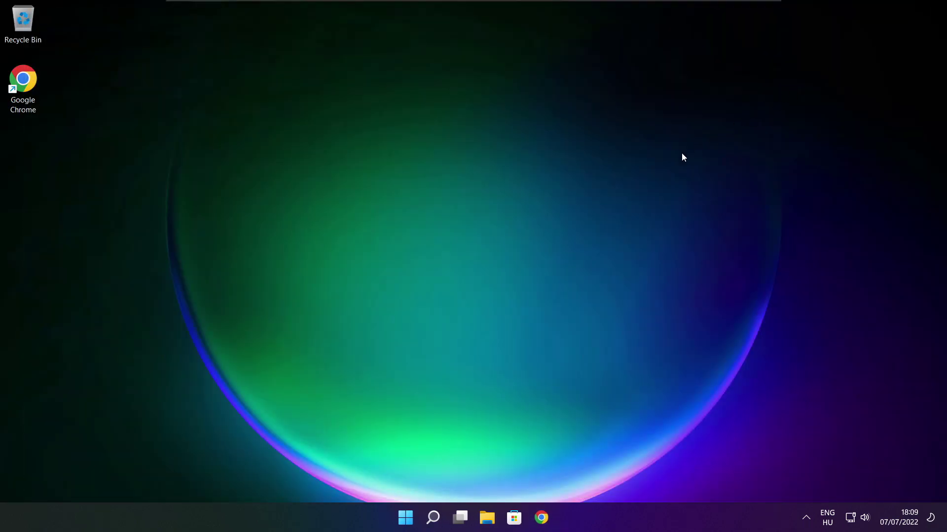
Open 'edit power plan' from search and switch Power Options to the High performance plan.
click(434, 519)
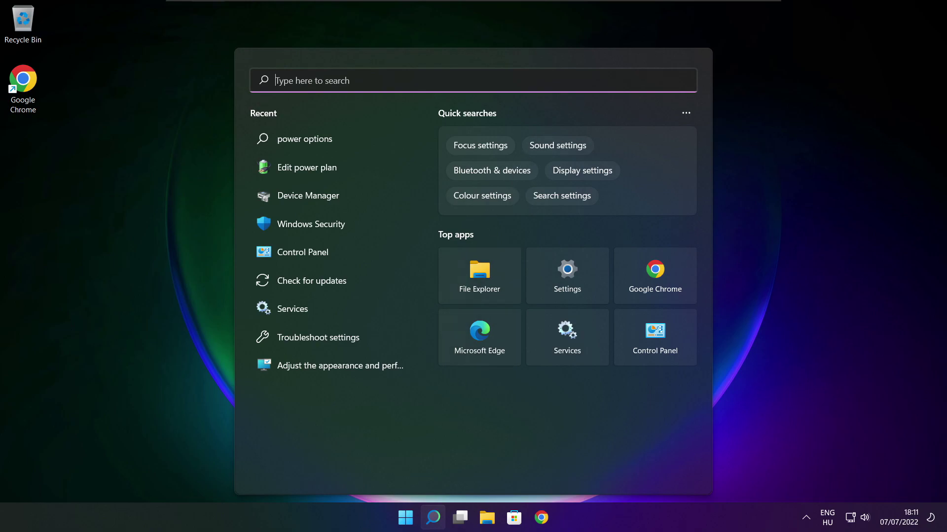
text(edit)
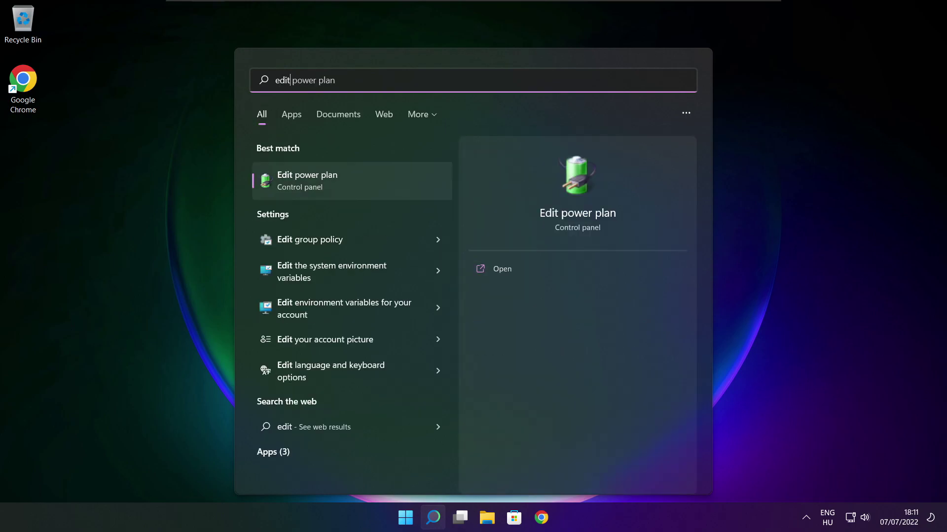
text( power plan)
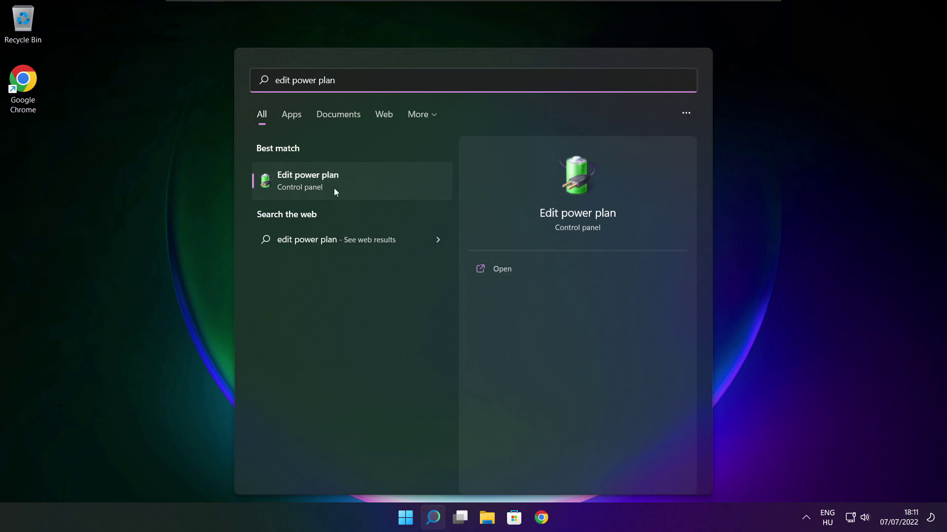
click(373, 186)
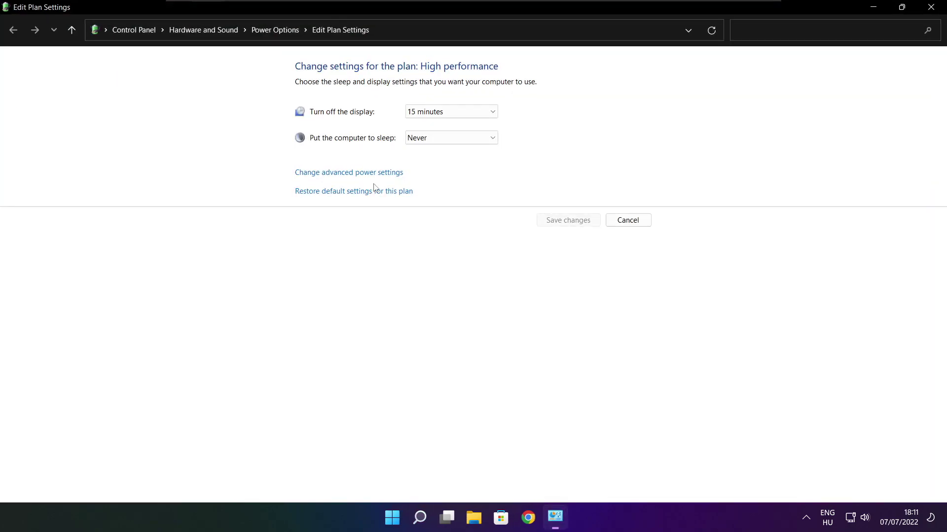
click(281, 36)
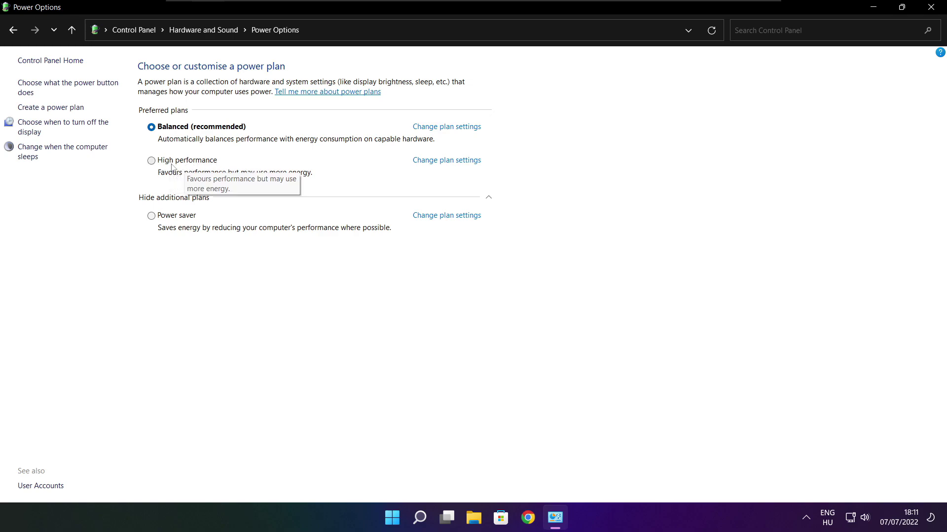
click(199, 164)
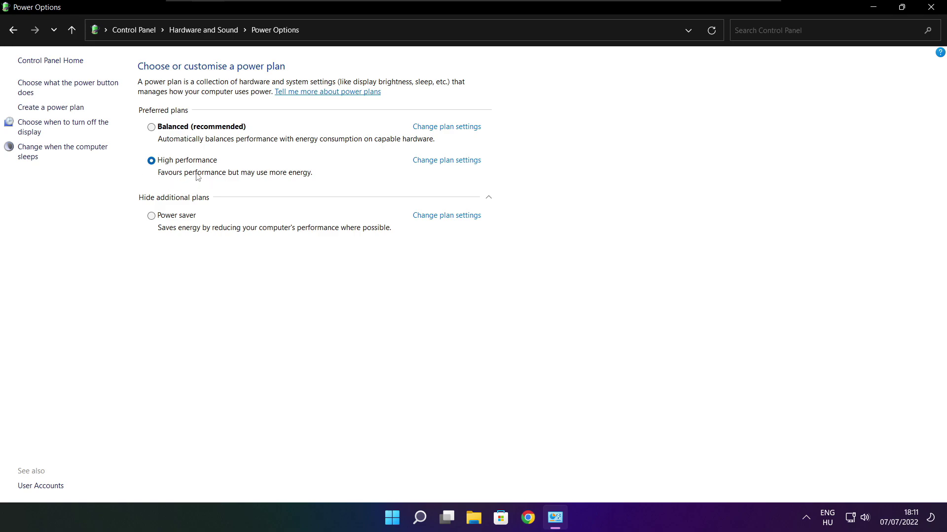
click(933, 6)
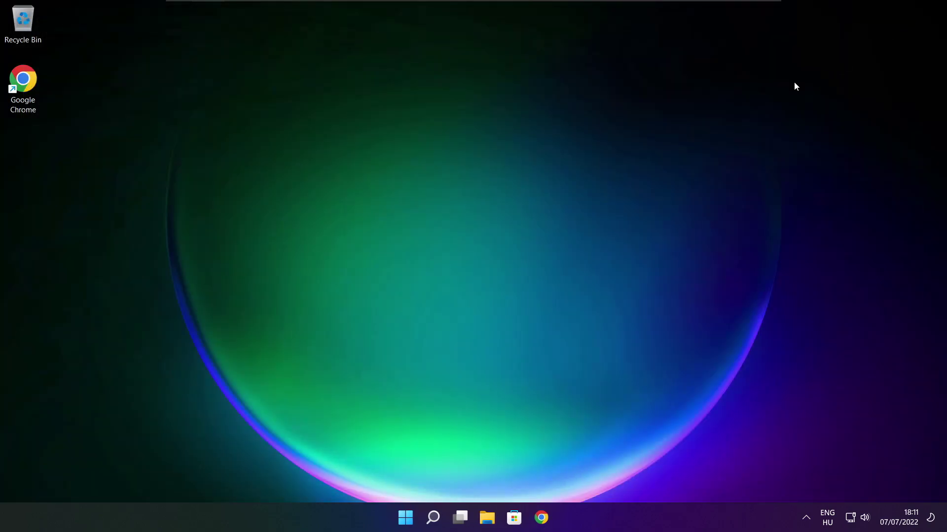
click(434, 518)
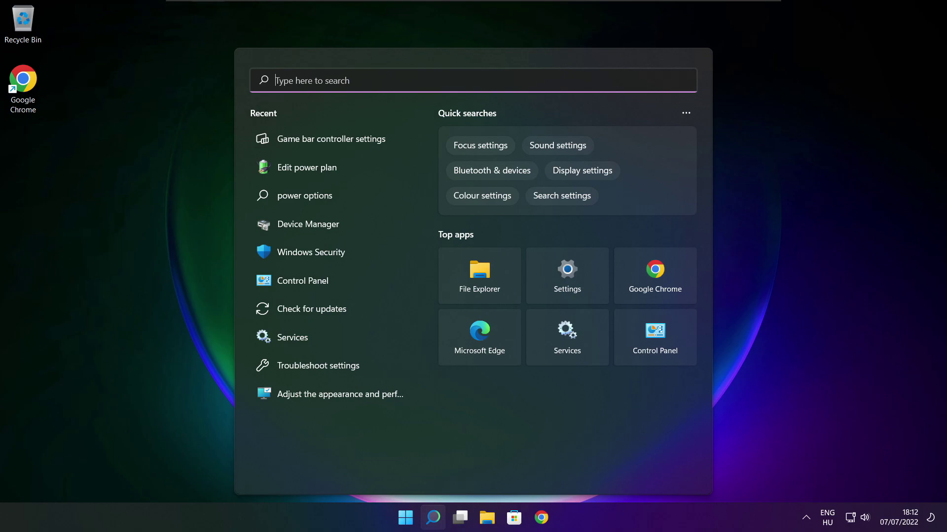
text(game mo)
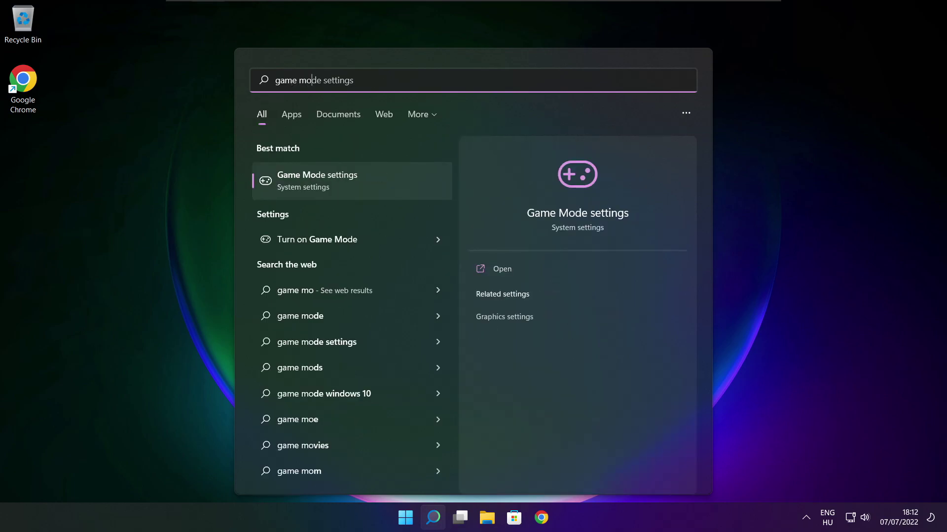
text(de)
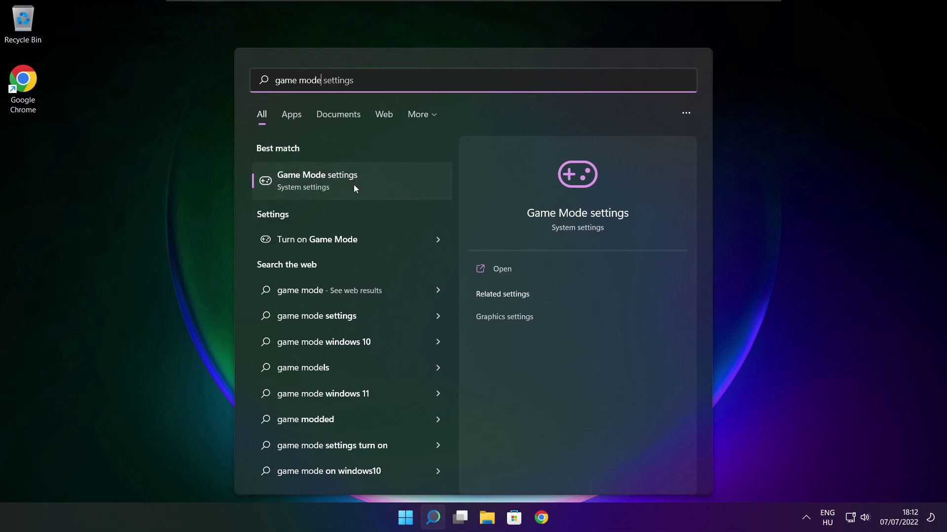
click(375, 180)
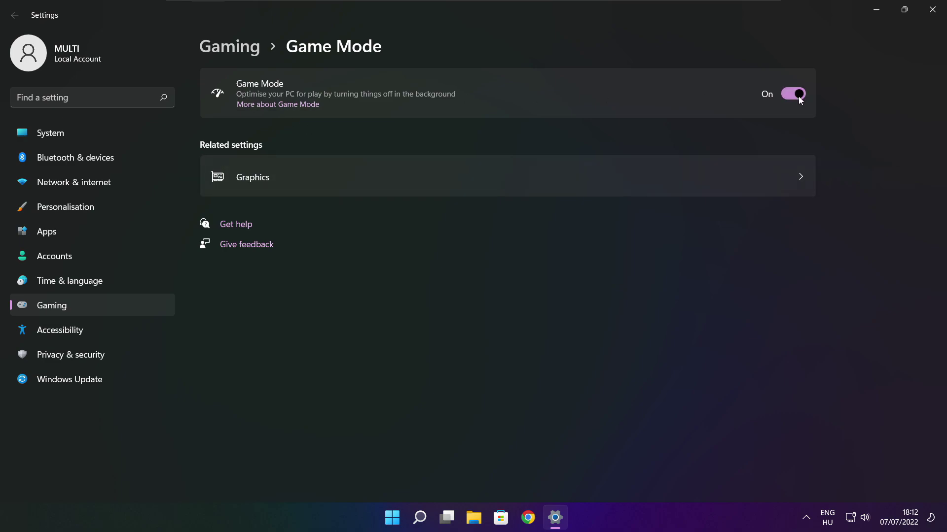
click(233, 53)
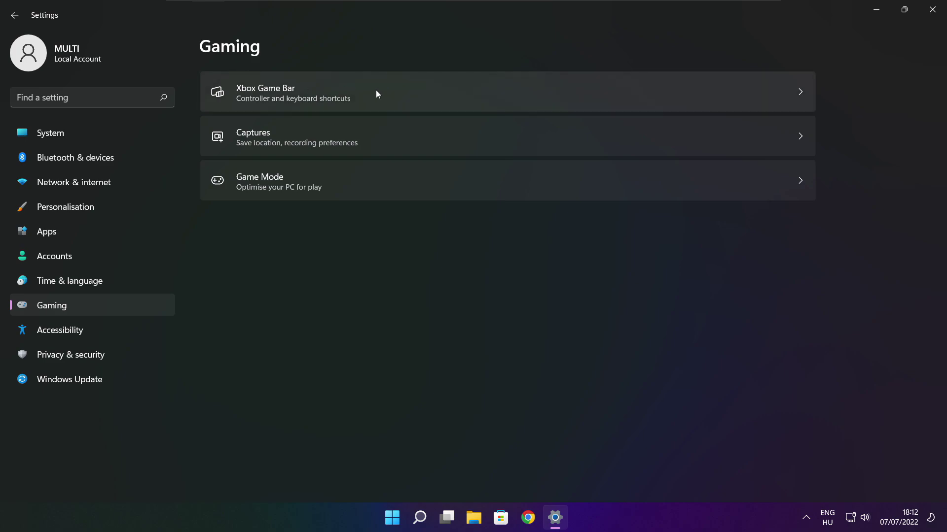
click(386, 100)
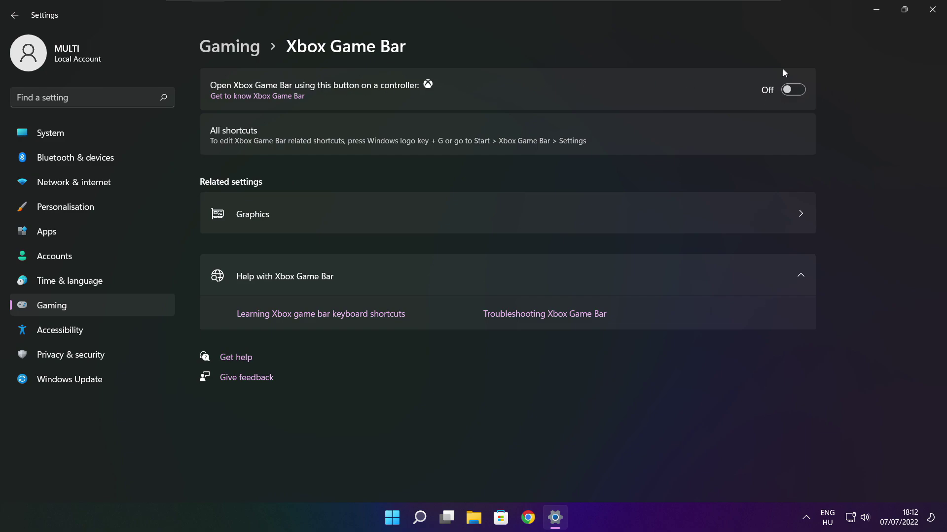
click(933, 16)
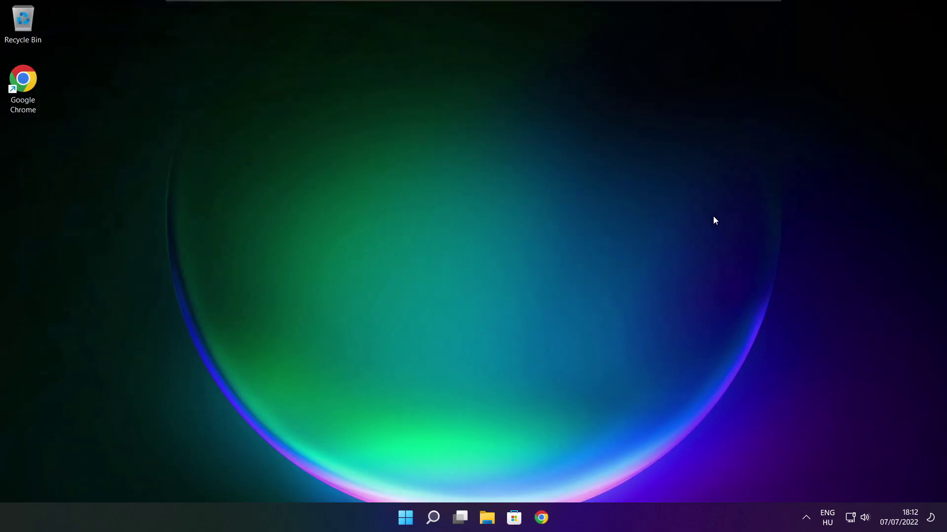
Open Task Manager's Startup apps list from the Start button's quick menu.
right_click(409, 519)
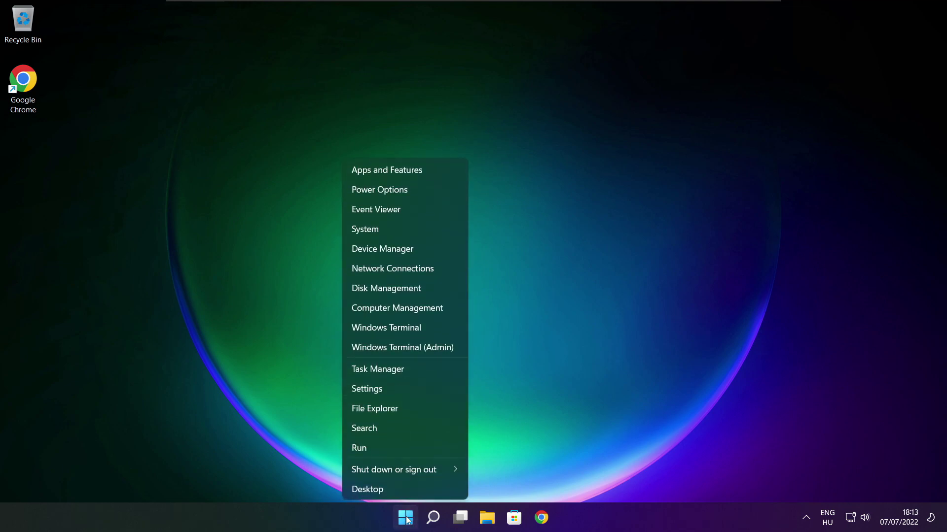
click(407, 369)
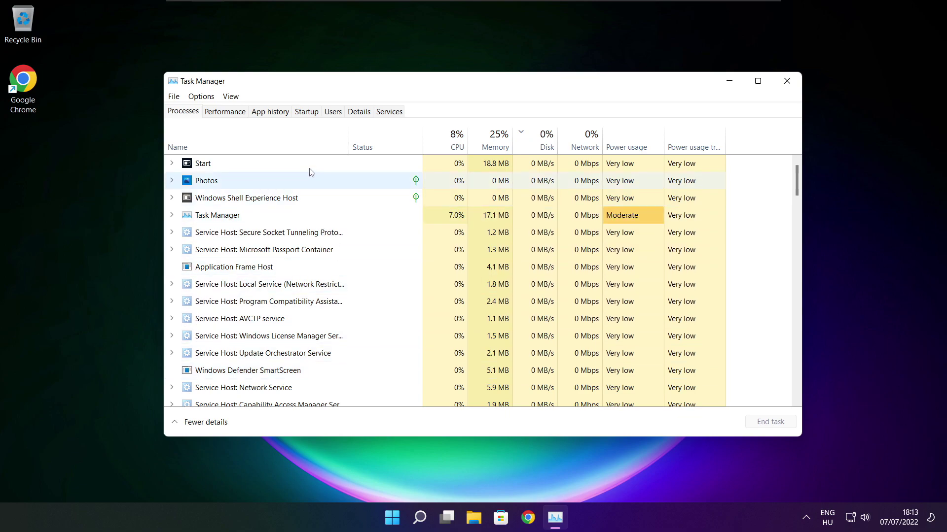
click(309, 114)
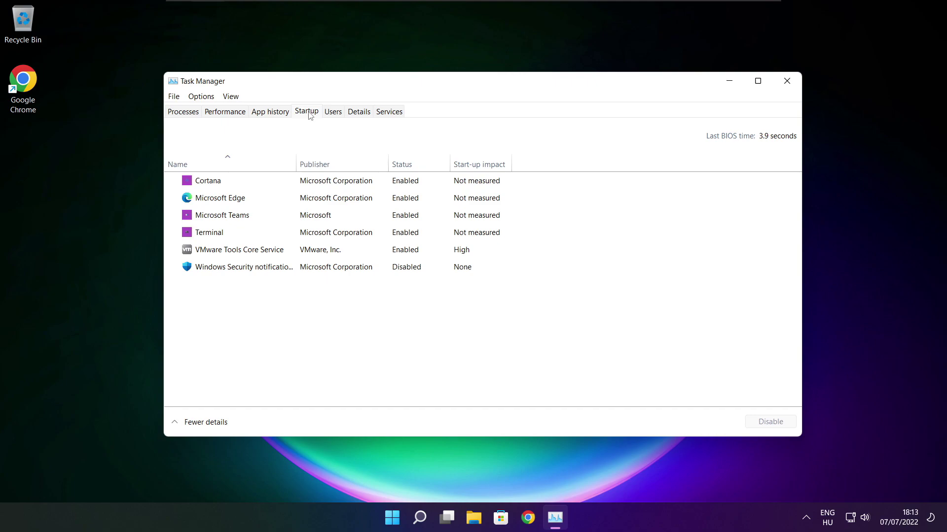
Disable Cortana, Microsoft Edge, Microsoft Teams and Terminal as startup apps, then close Task Manager.
click(362, 186)
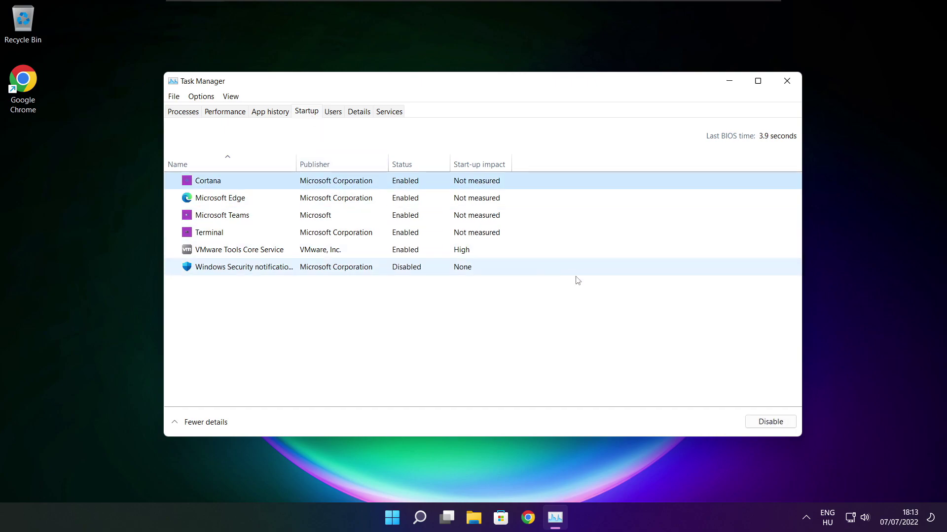
click(772, 428)
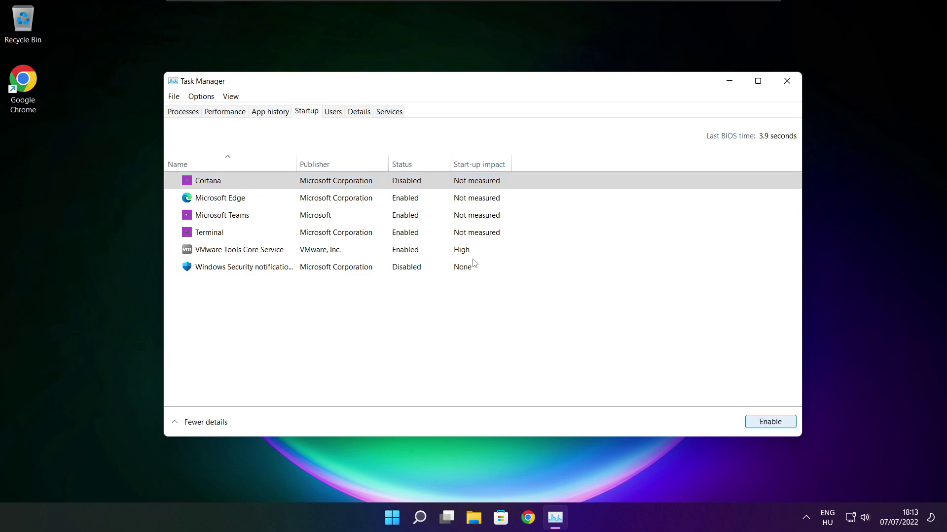
click(292, 201)
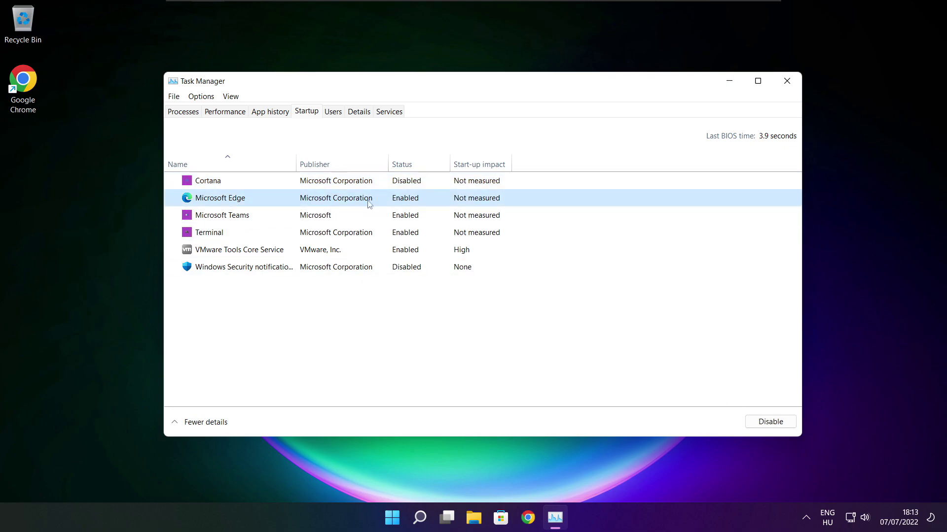
click(770, 422)
click(417, 217)
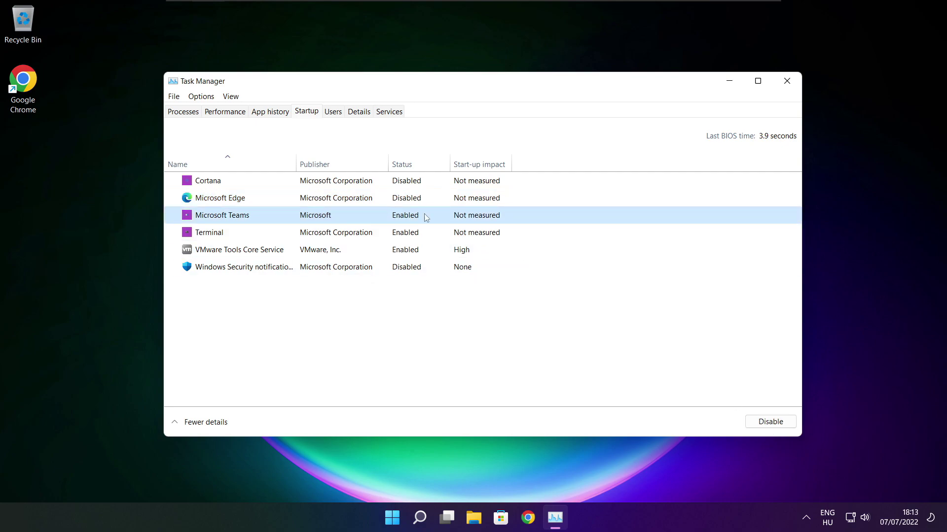
click(784, 423)
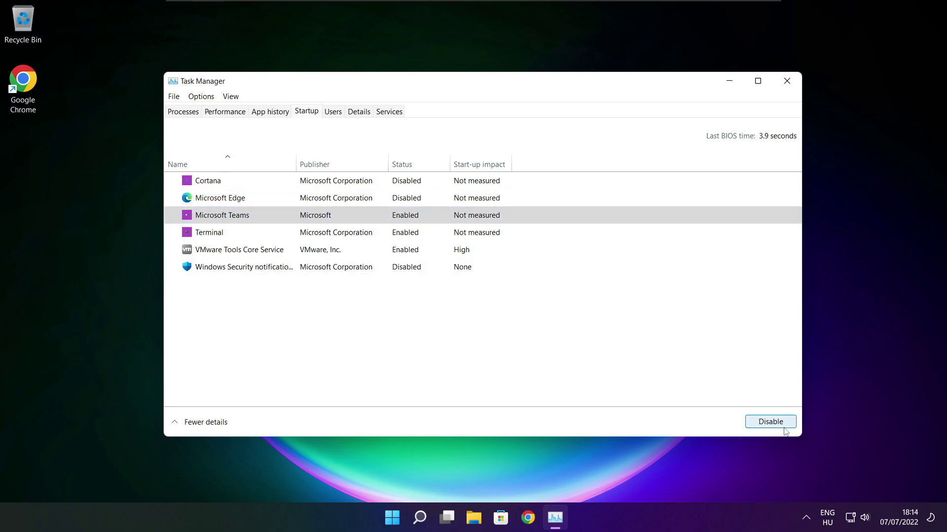
click(359, 236)
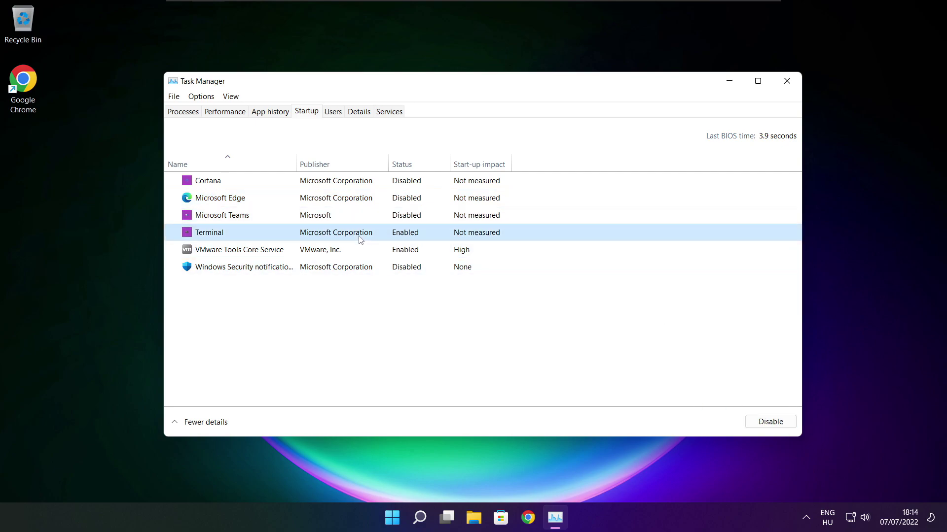
click(784, 424)
click(403, 236)
click(786, 85)
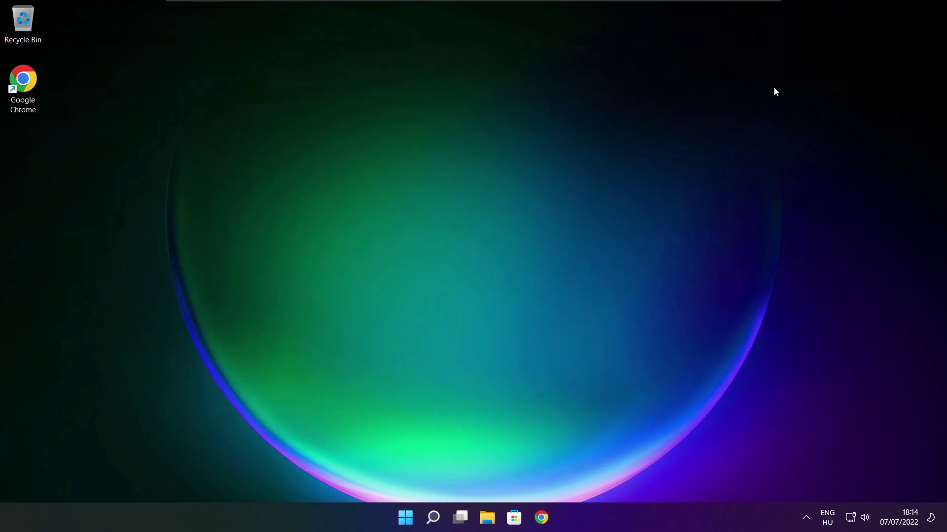
Analyse drive C: in Optimise Drives (9% fragmented), start optimising it, and close the window.
click(434, 524)
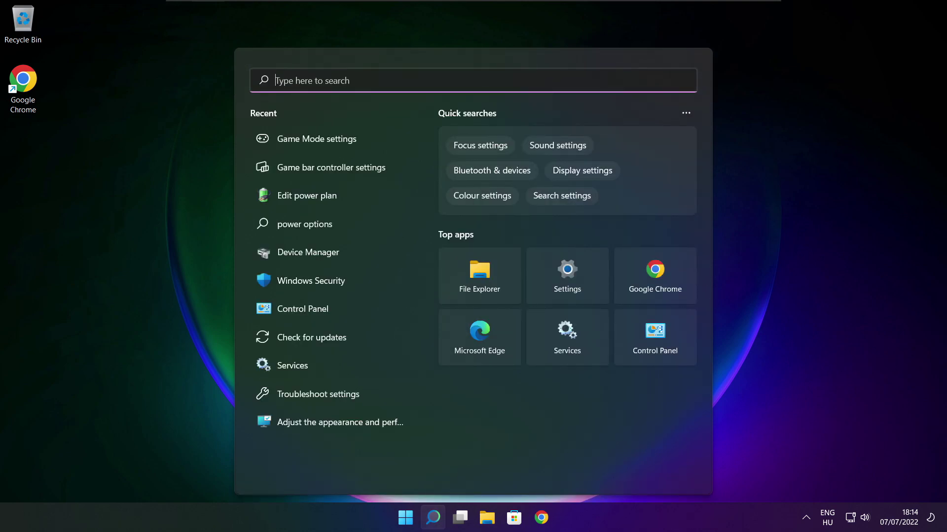
text(optimi)
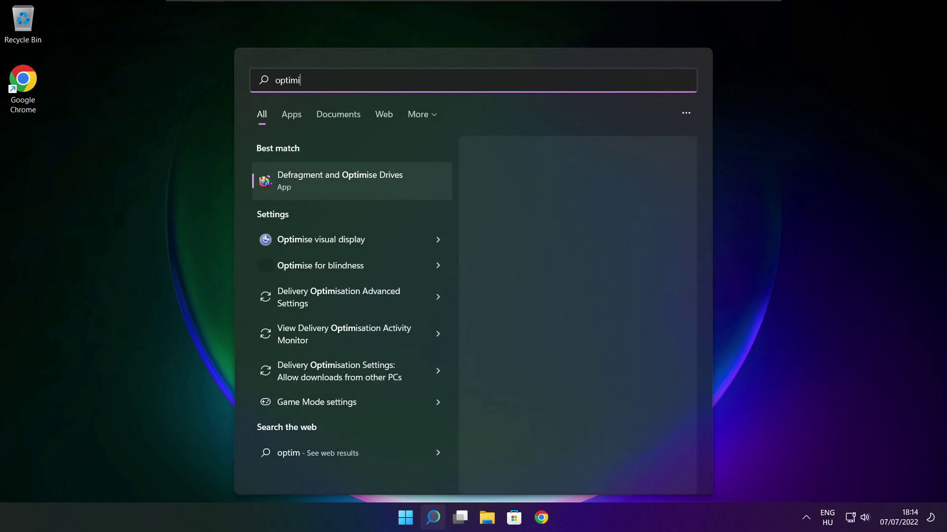
text(se)
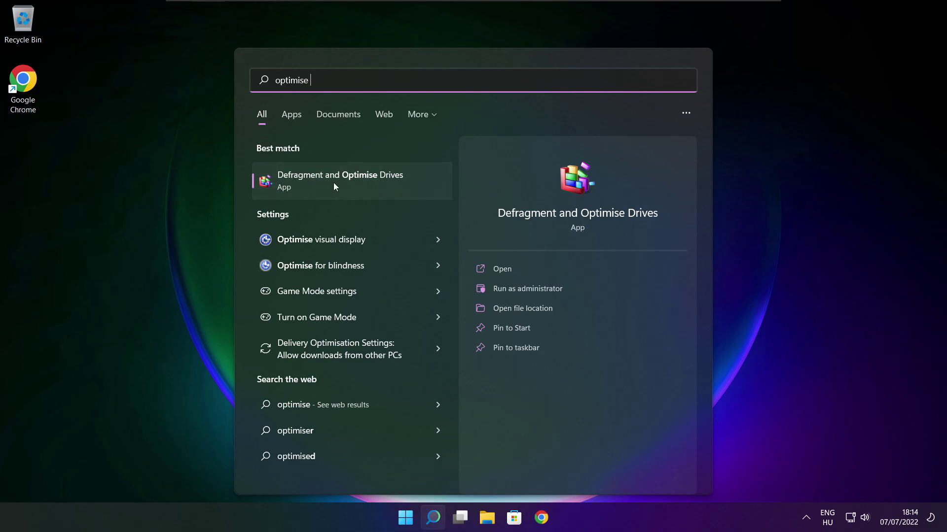
click(362, 179)
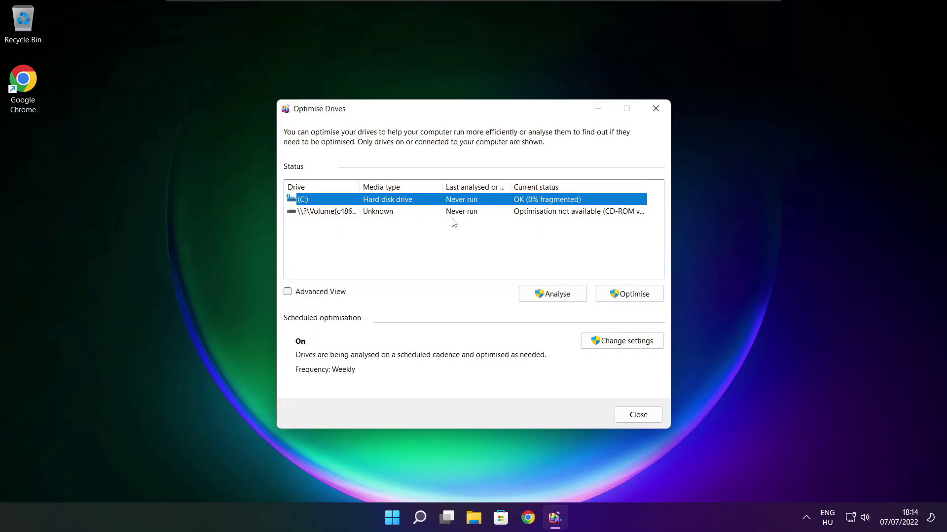
click(546, 294)
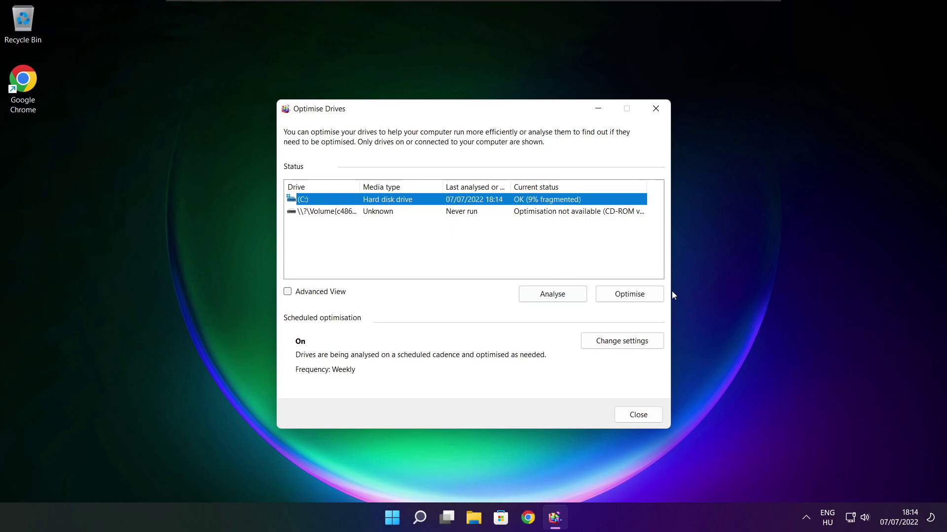
click(633, 297)
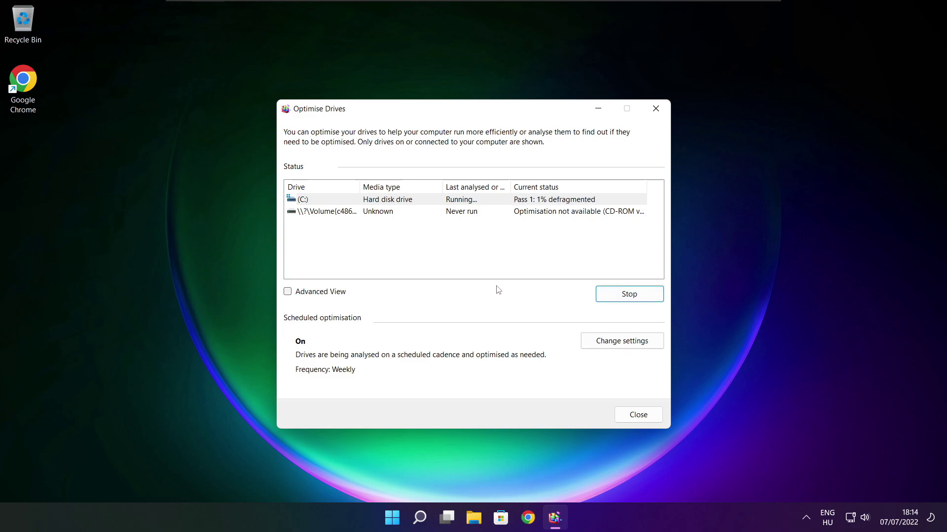
key(alt+F4)
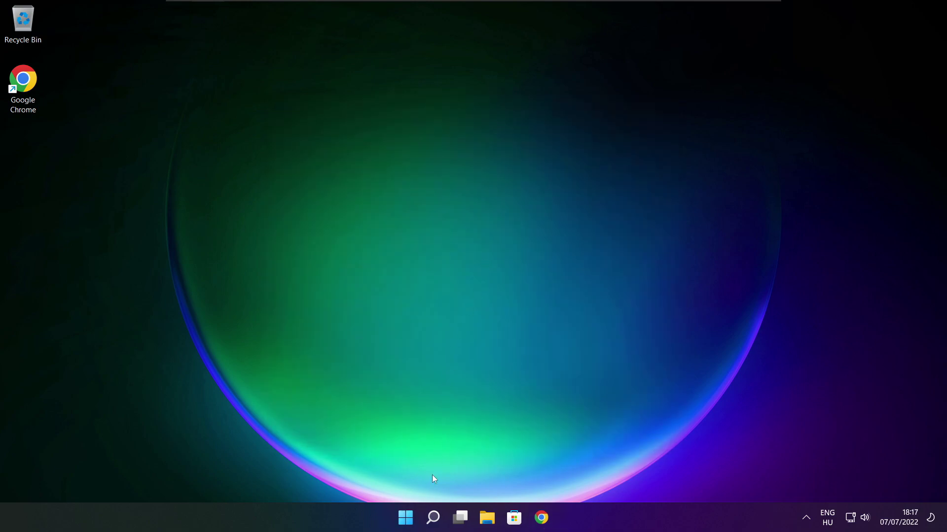
Run a Windows Update check, which leaves KB5014668 available, then close Settings.
click(433, 518)
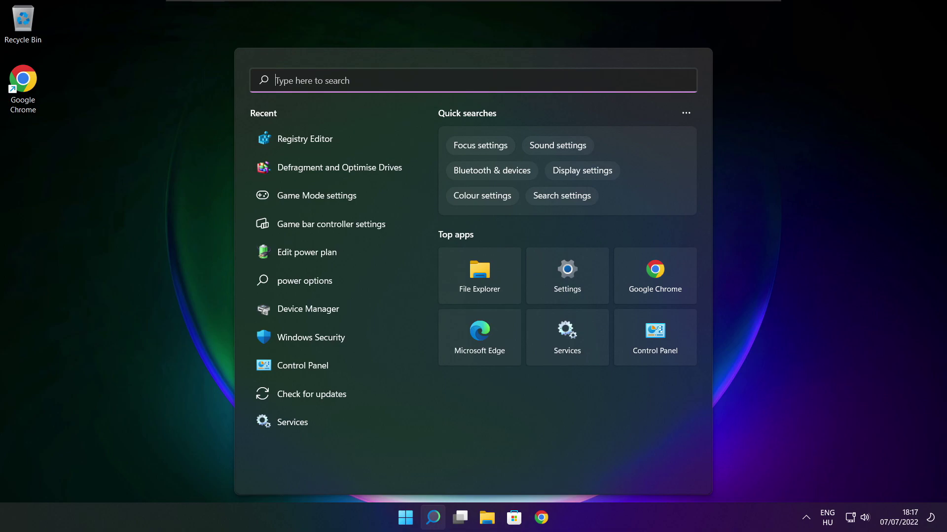
text(updates)
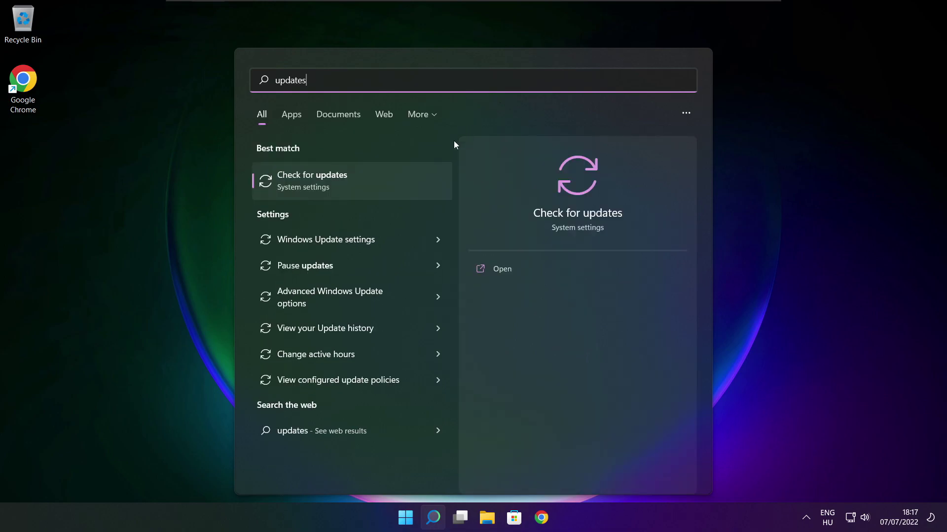
click(344, 184)
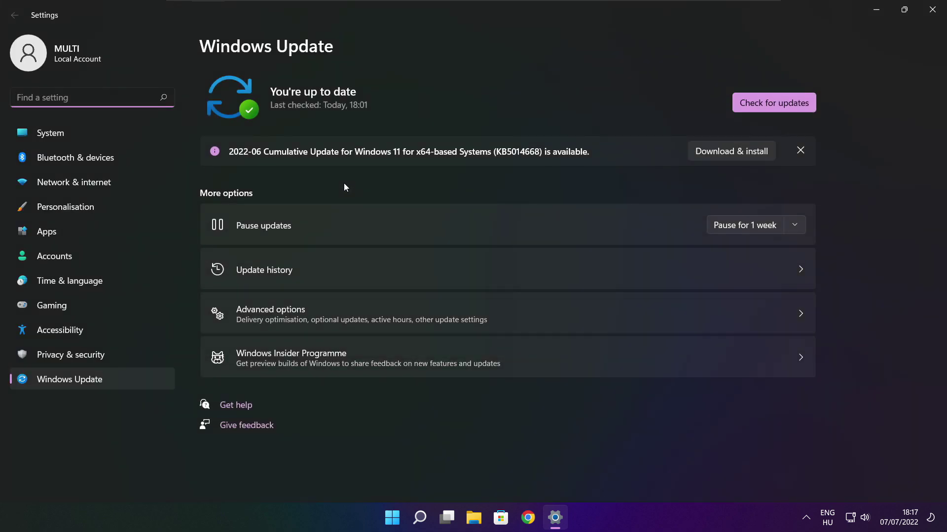
click(774, 104)
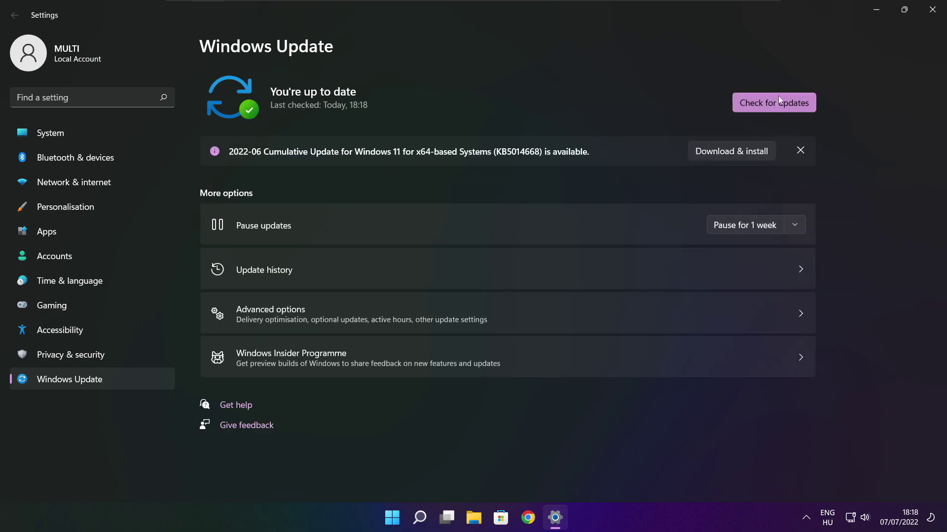
click(931, 10)
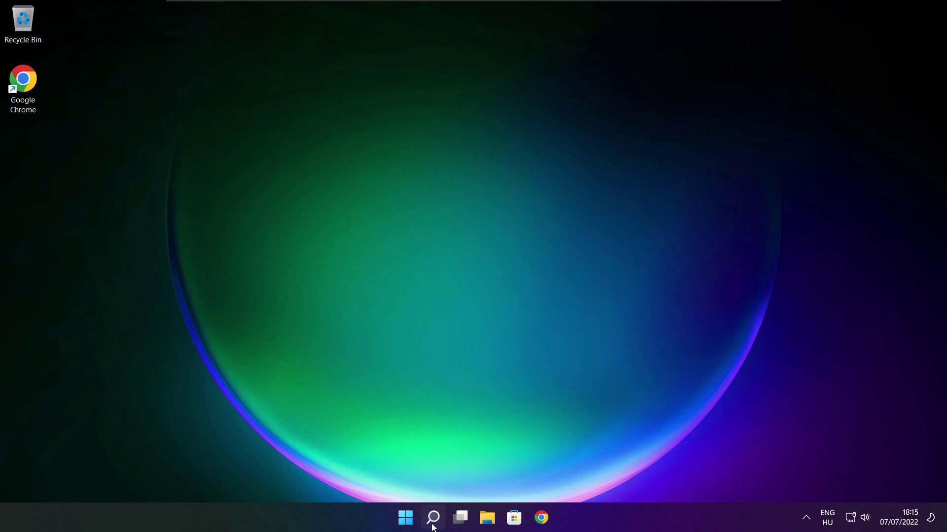
Launch Registry Editor via a 'regedit' search and centre its window on screen.
click(433, 518)
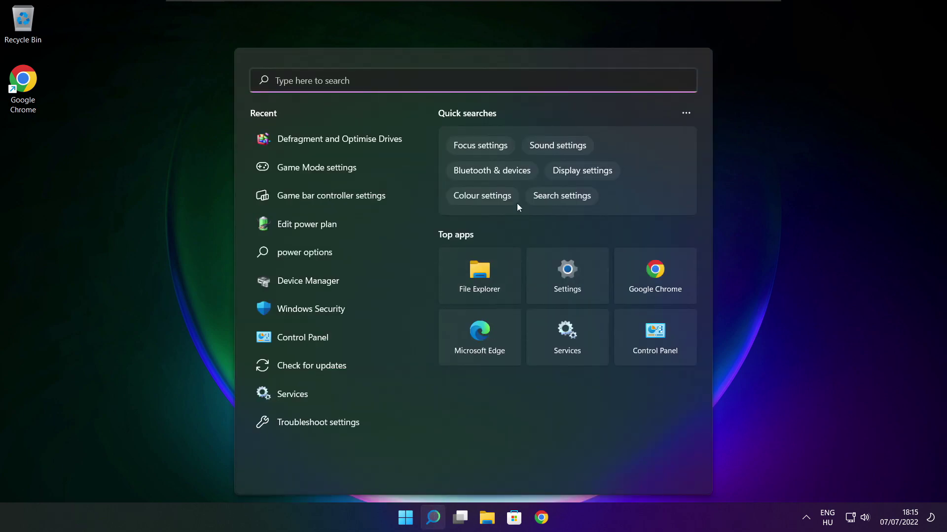
text(regedit)
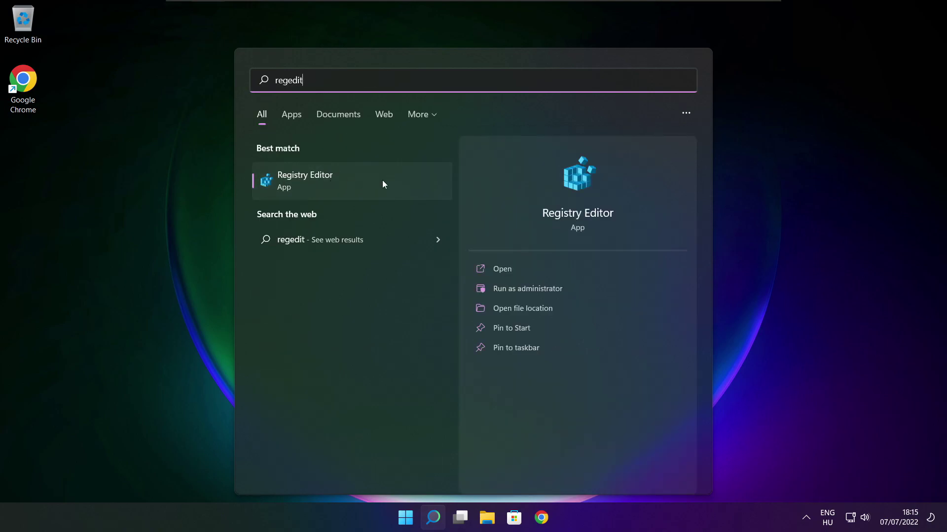
click(361, 181)
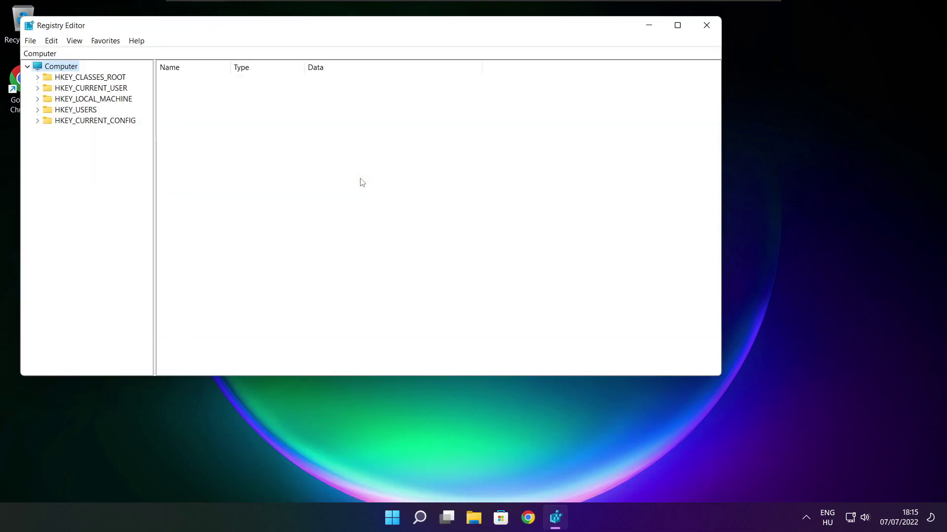
drag(287, 28, 383, 99)
Browse to HKEY_CURRENT_USER\System\GameConfigStore and open the GameDVR_Enabled value for editing.
click(143, 161)
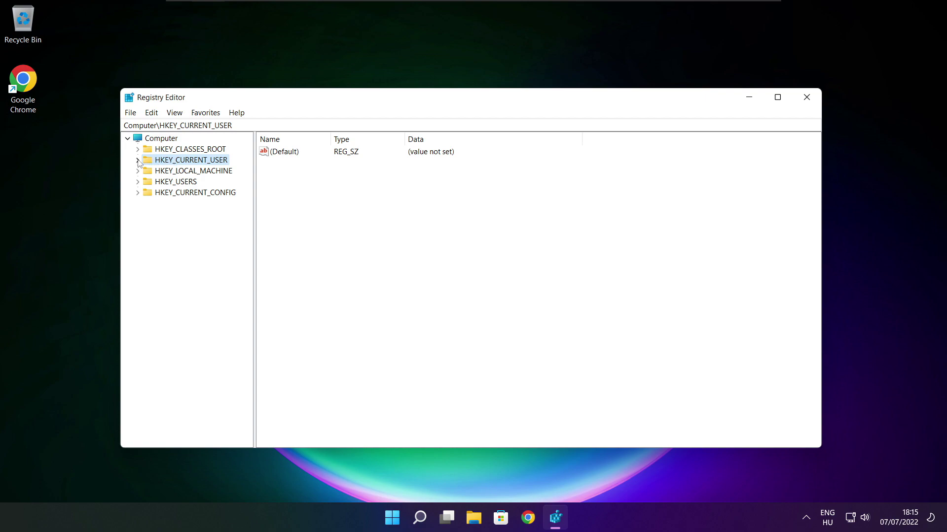
click(138, 161)
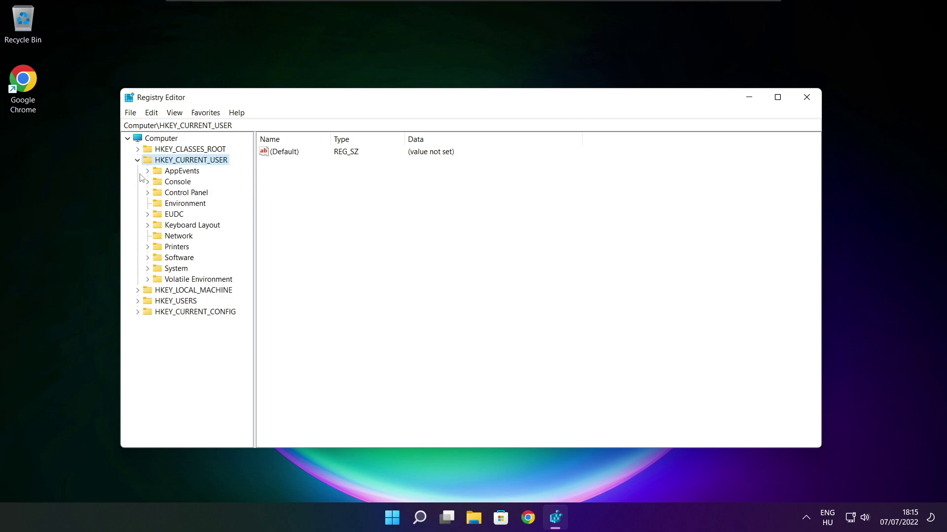
click(157, 270)
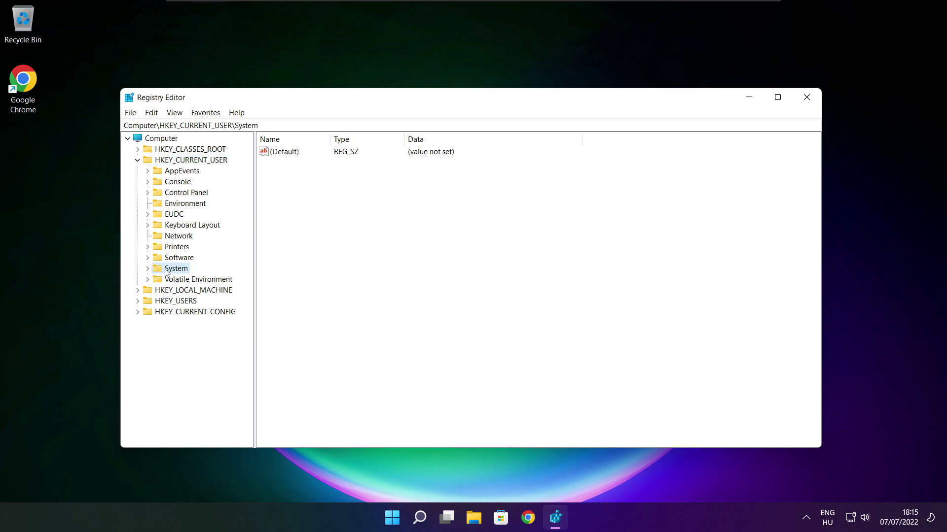
click(147, 269)
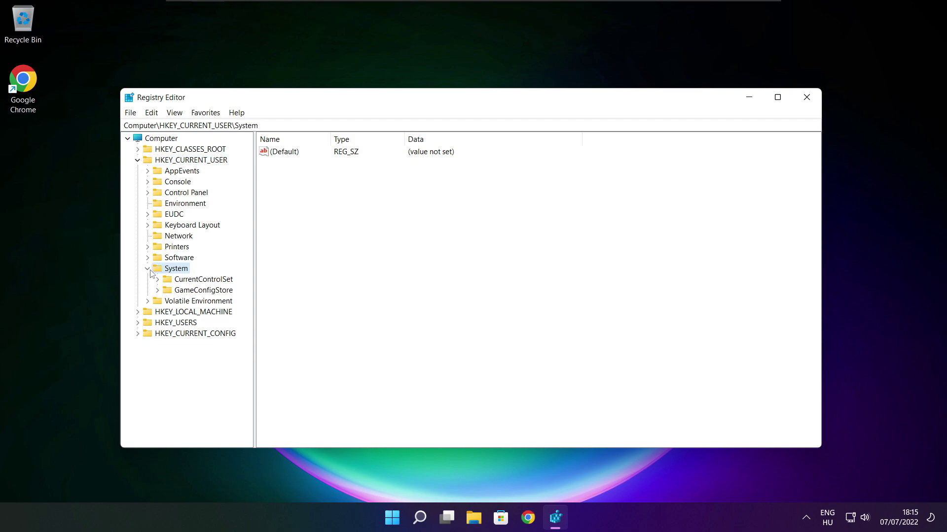
click(177, 294)
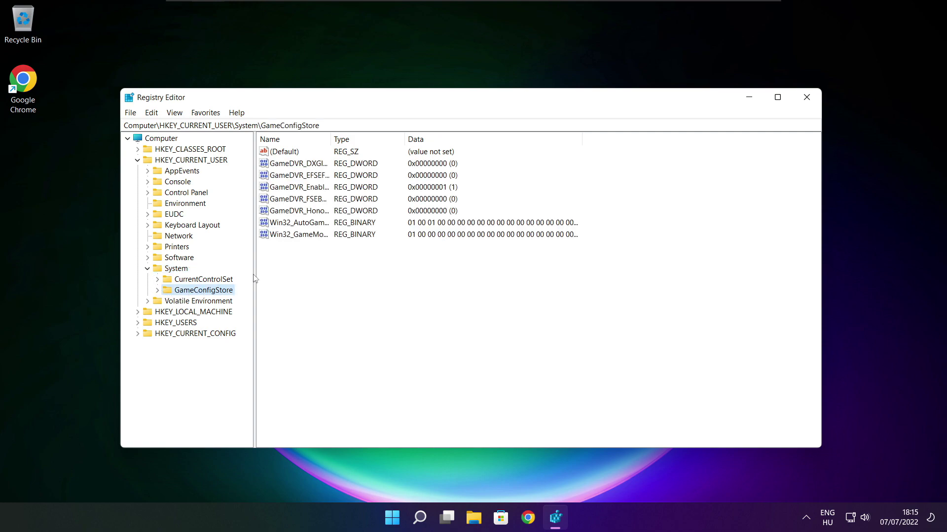
drag(332, 138, 414, 138)
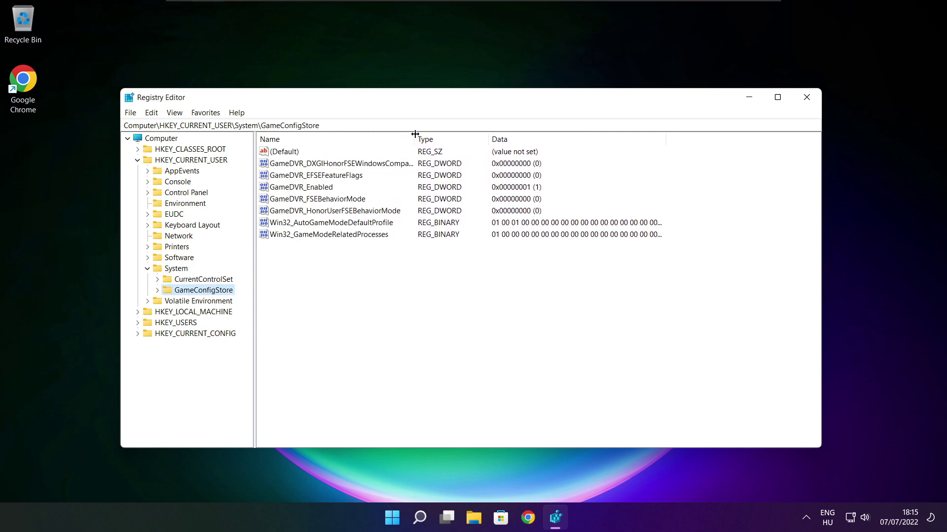
click(286, 189)
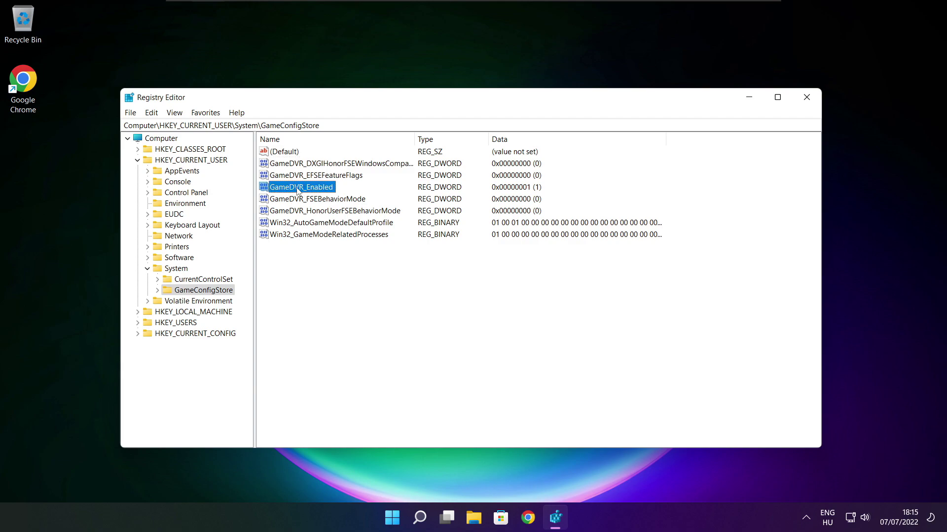
double_click(299, 188)
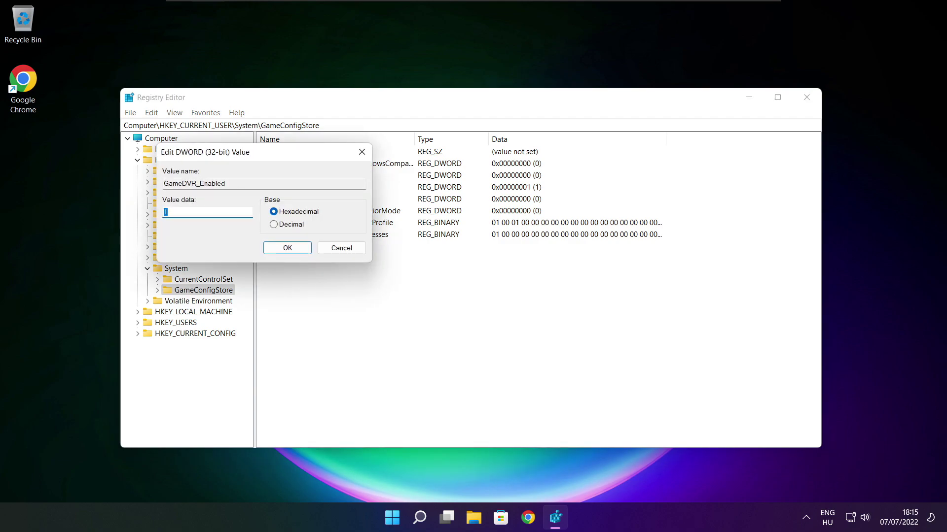
Change GameDVR_Enabled's value data from 1 to 0 and confirm it.
drag(278, 158, 498, 196)
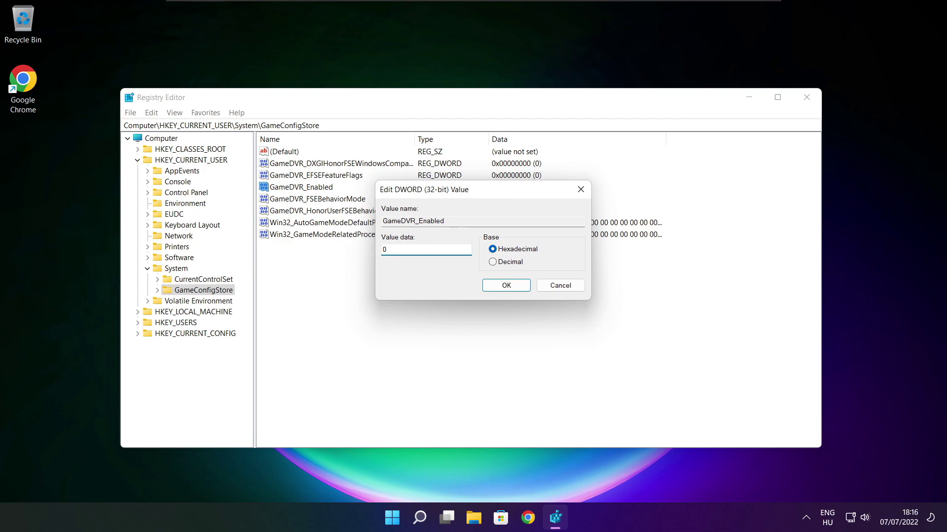
text(0)
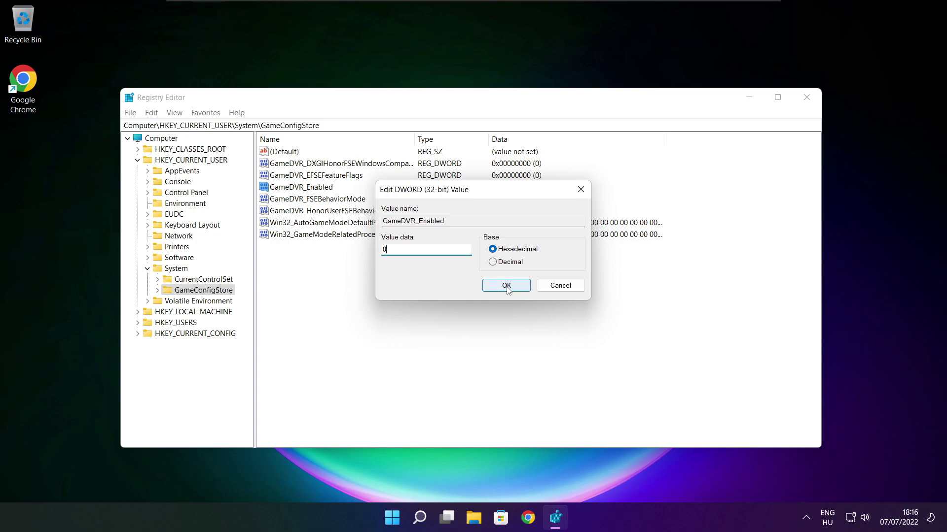
click(508, 288)
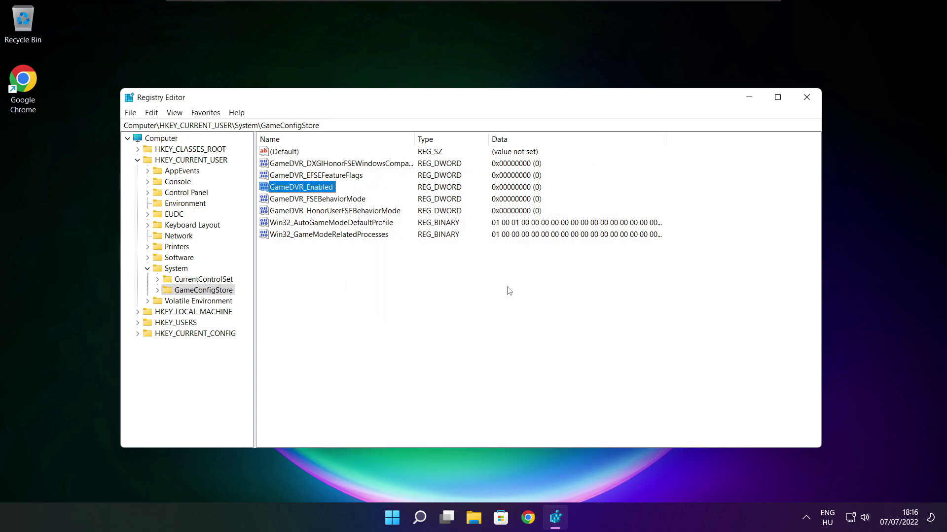
Collapse HKEY_CURRENT_USER and expand HKEY_LOCAL_MACHINE in the key tree.
click(137, 160)
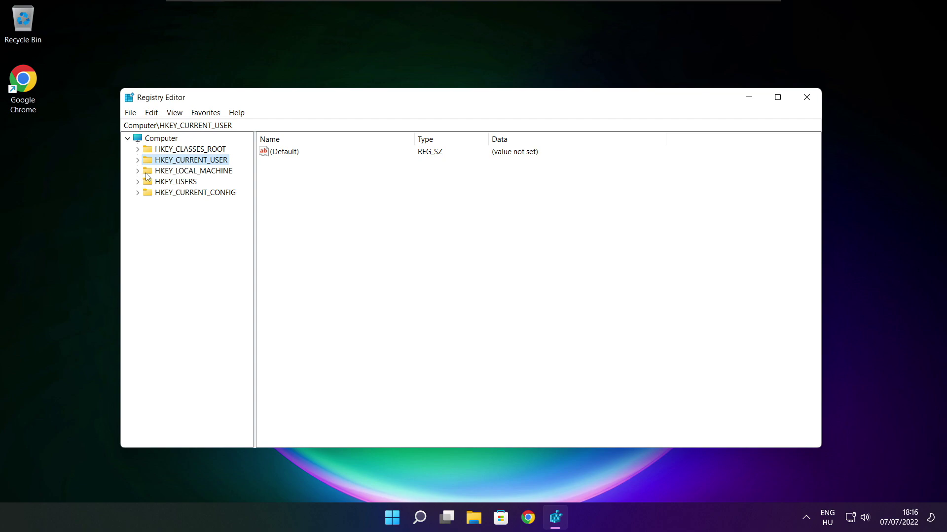
click(144, 172)
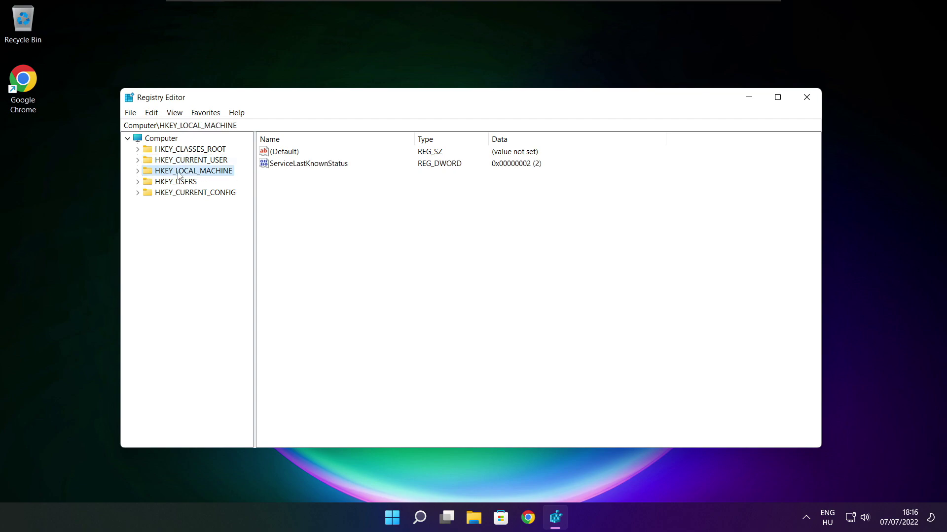
click(138, 171)
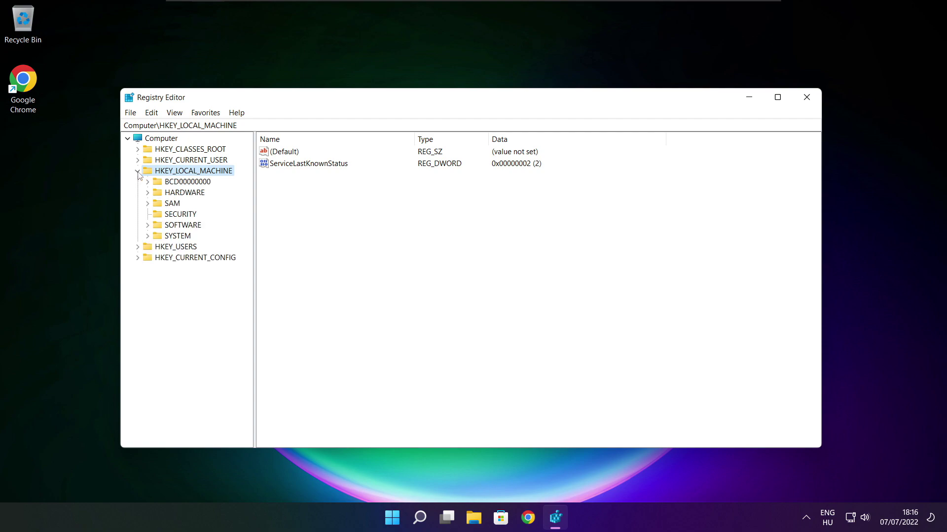
Expand HKEY_LOCAL_MACHINE\SOFTWARE\Microsoft\PolicyManager\default in the registry tree.
click(172, 228)
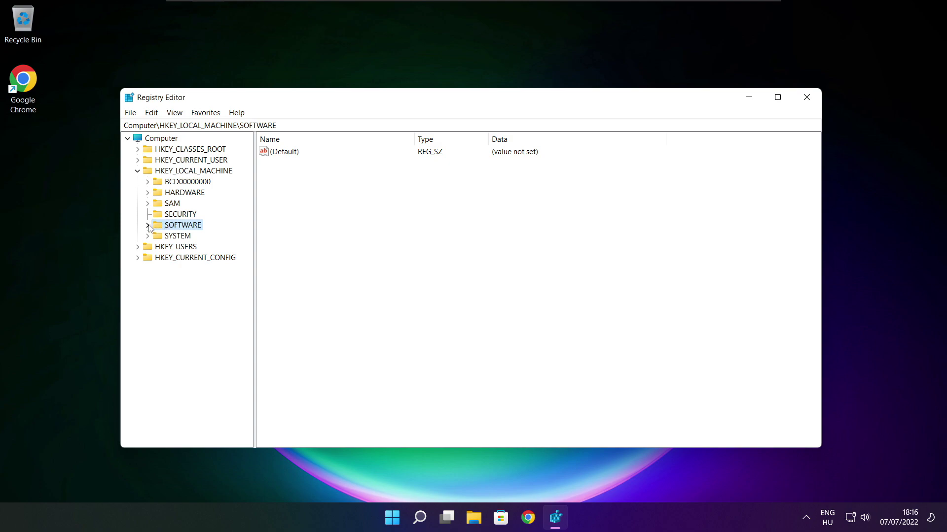
click(148, 226)
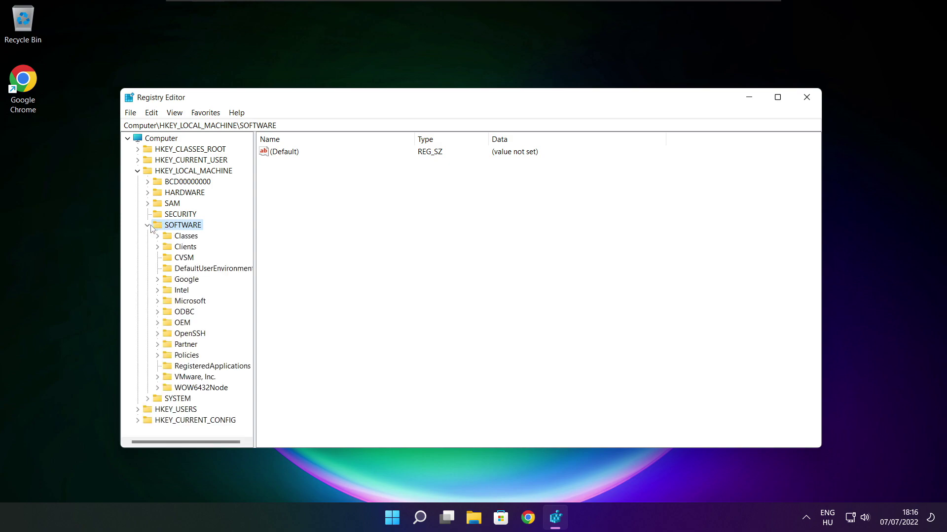
click(169, 303)
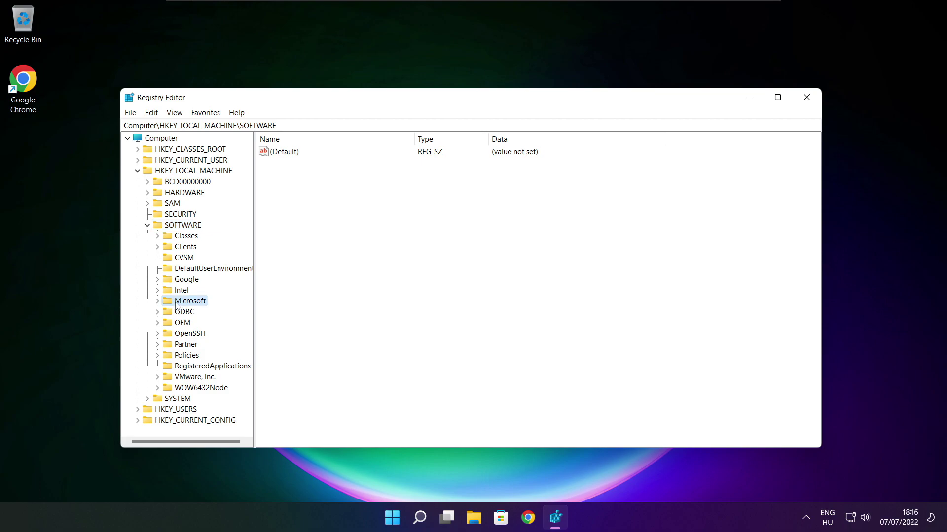
click(158, 302)
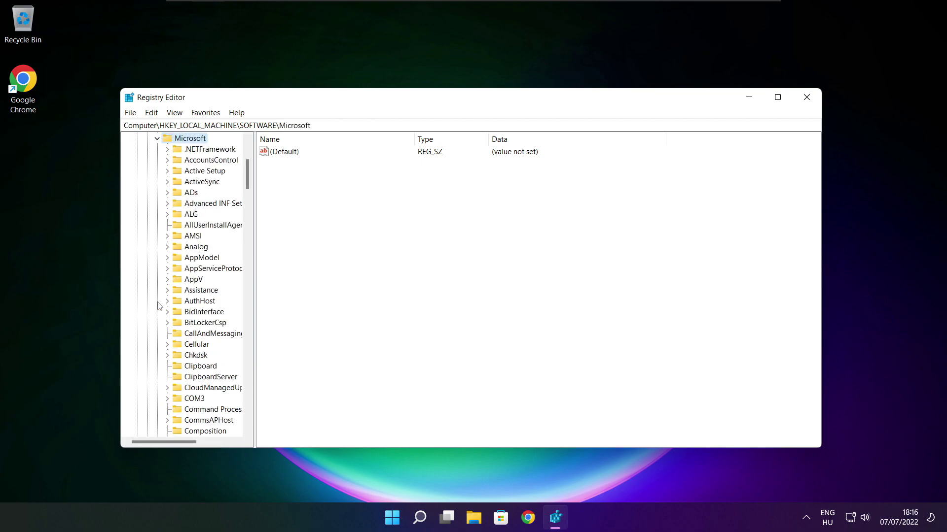
scroll(194, 295, down, 20)
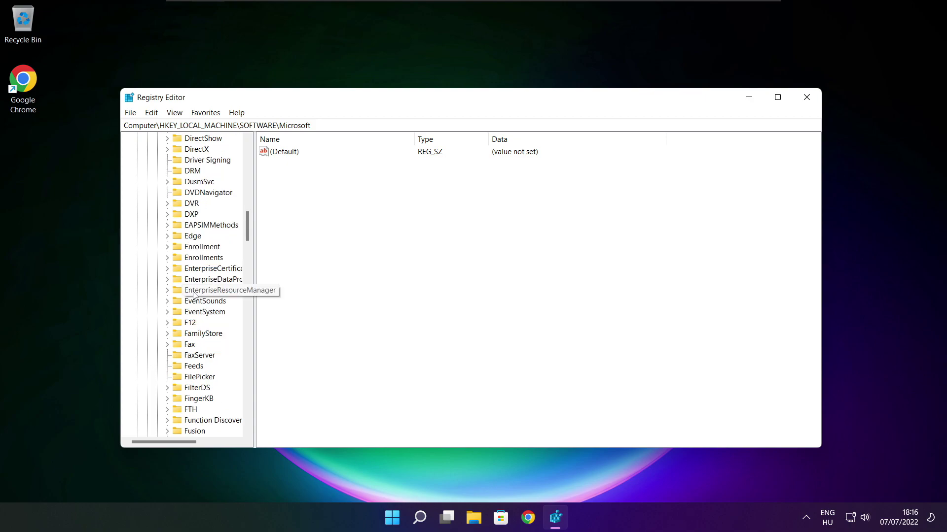
scroll(194, 295, down, 18)
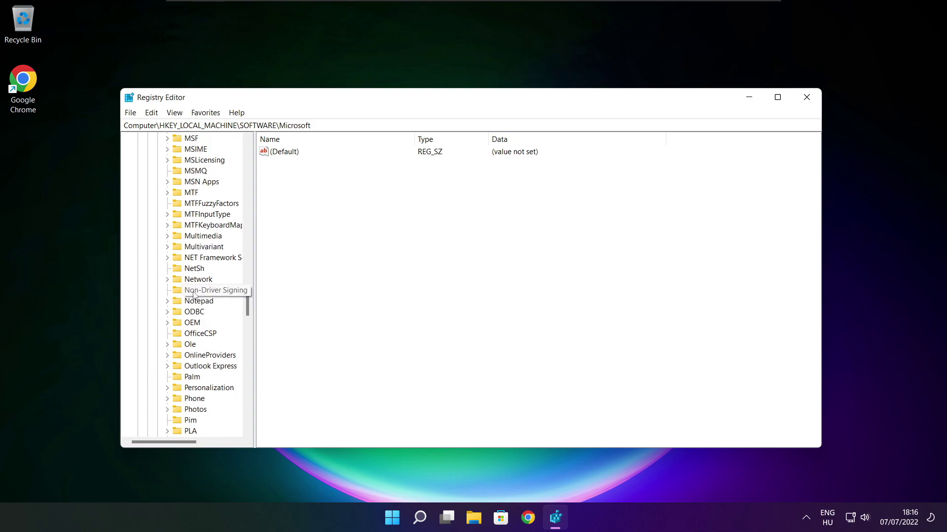
scroll(194, 295, down, 1)
scroll(194, 277, up, 1)
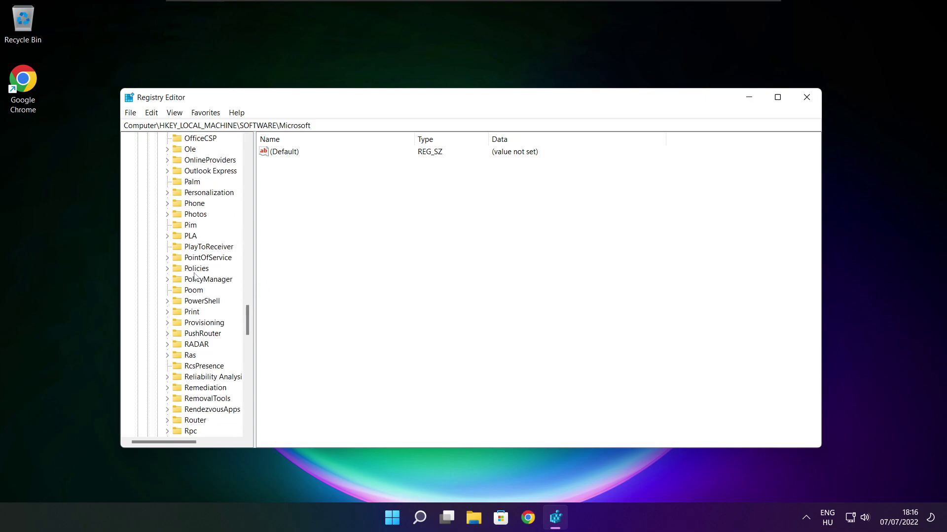
click(197, 280)
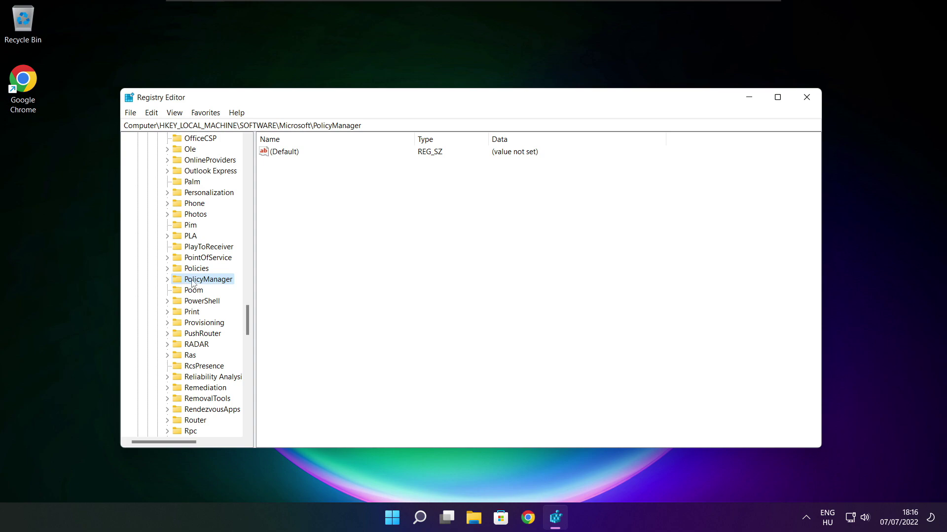
click(167, 279)
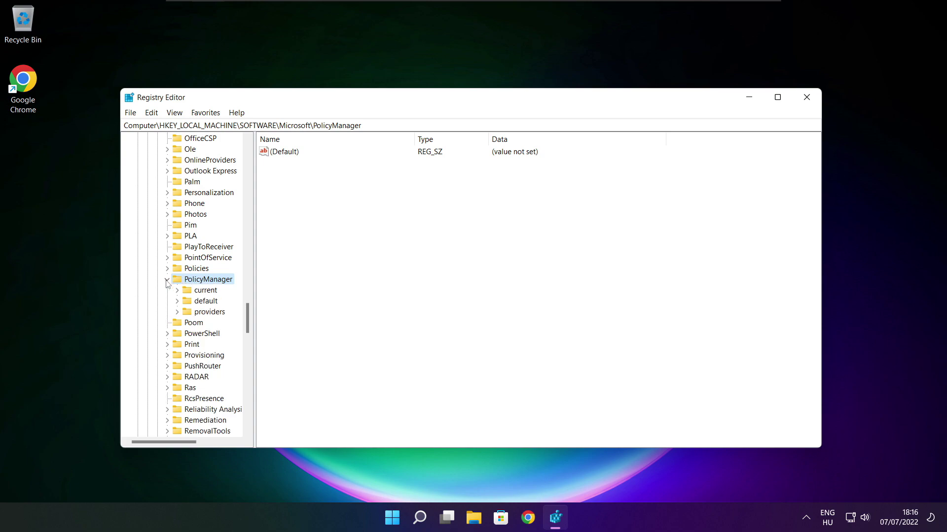
click(206, 303)
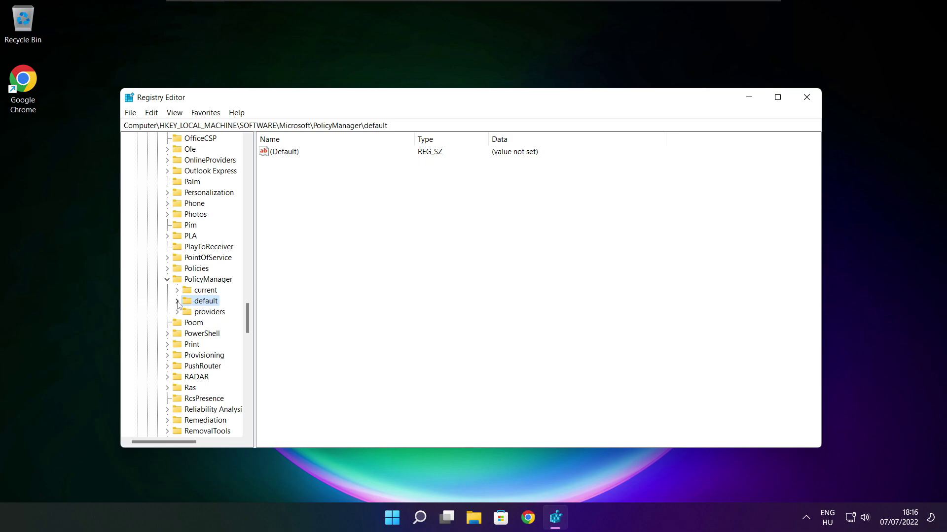
click(177, 301)
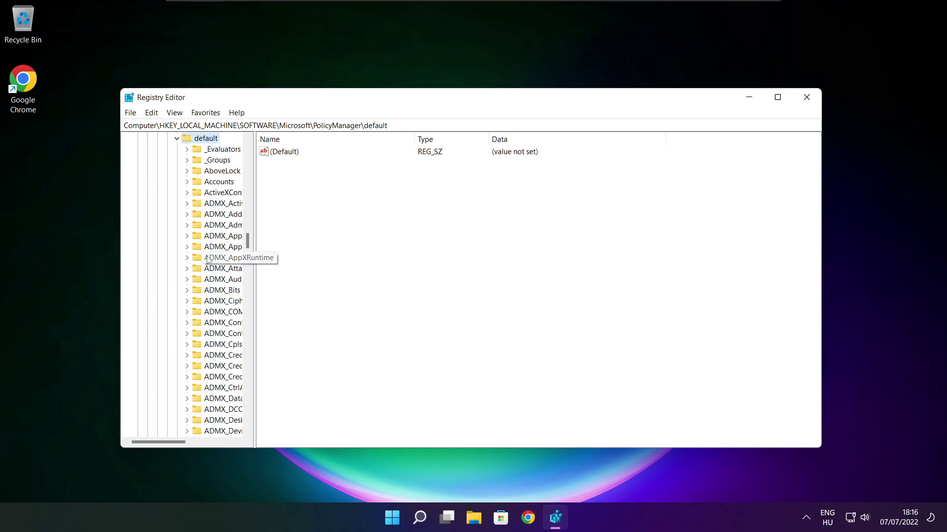
Expand ApplicationManagement and select AllowGameDVR to list its policy values.
scroll(219, 220, down, 7)
scroll(219, 217, down, 20)
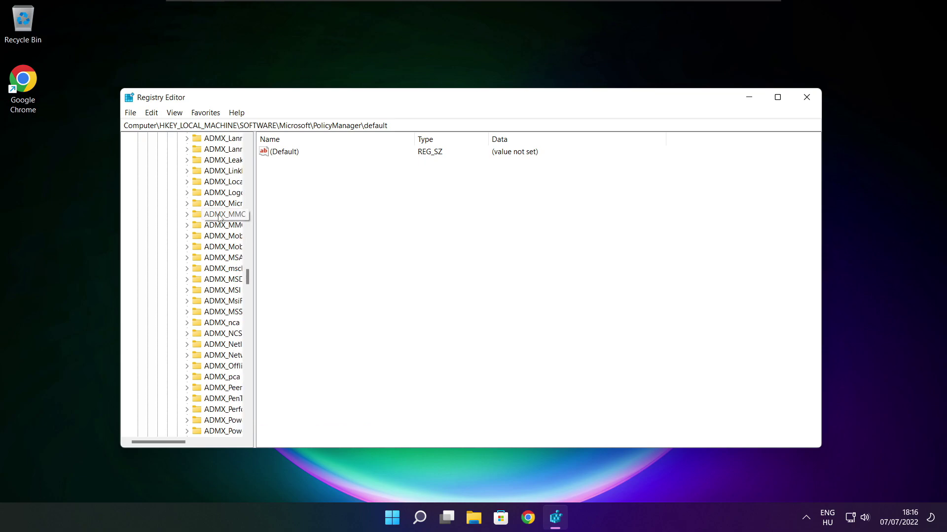
scroll(220, 216, down, 3)
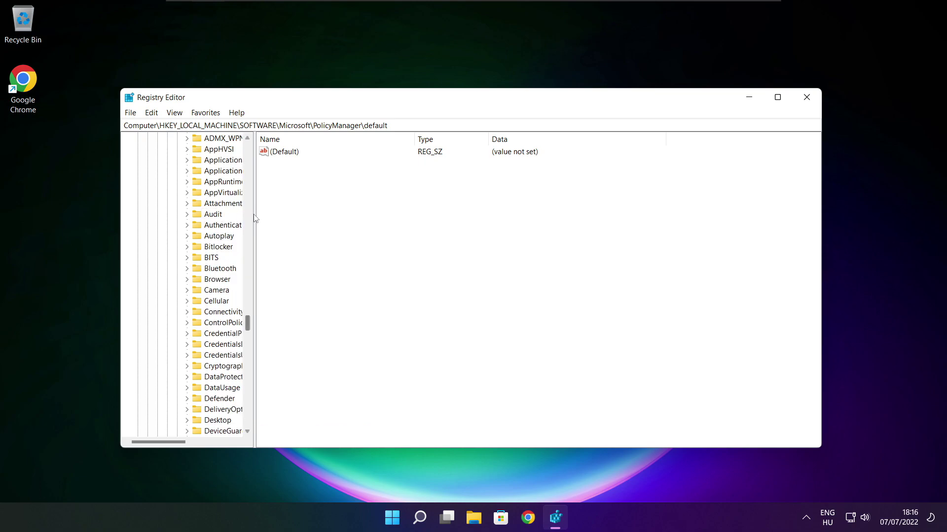
drag(254, 214, 313, 215)
scroll(277, 217, up, 1)
click(219, 204)
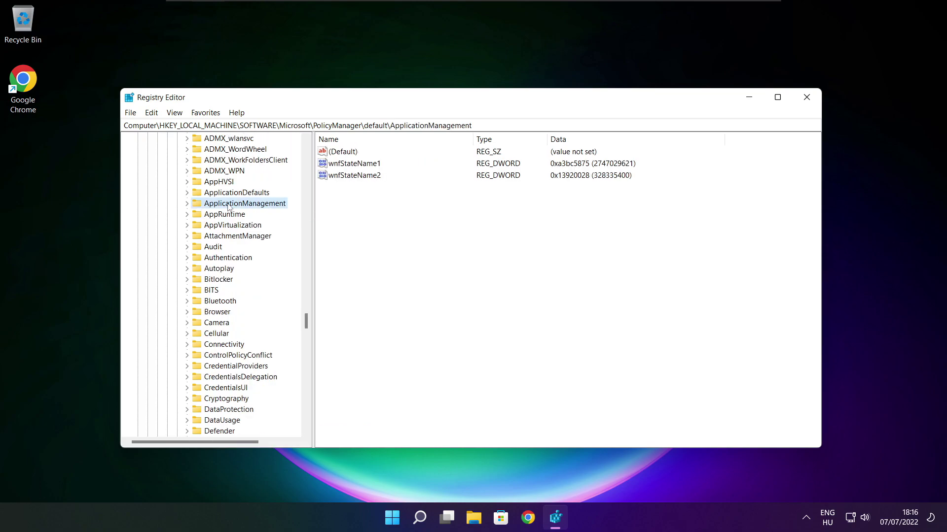
click(186, 203)
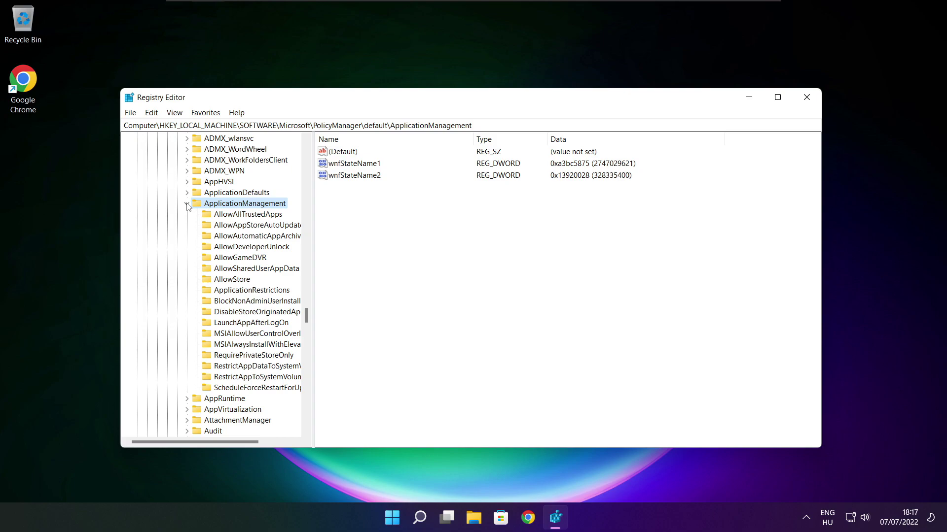
drag(315, 248, 323, 248)
click(243, 258)
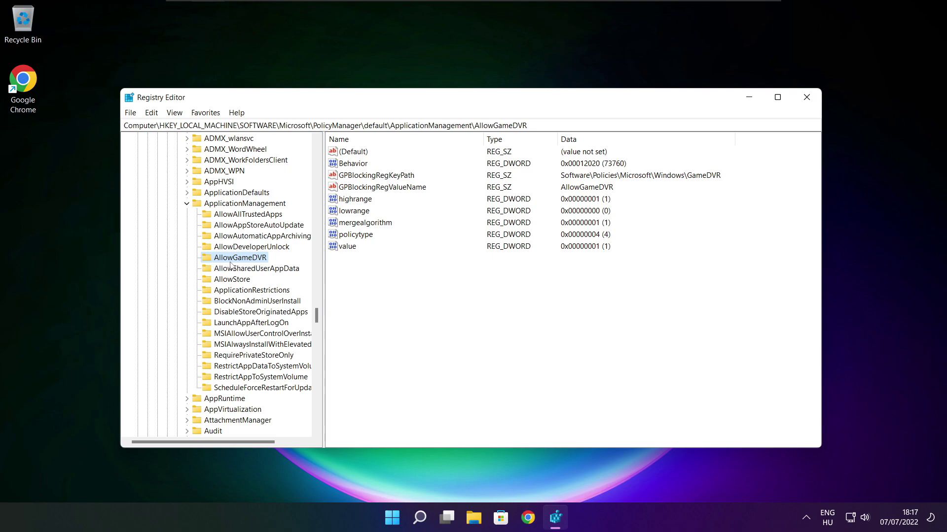
Set the AllowGameDVR 'value' entry's data to 0, then close Registry Editor.
click(349, 247)
drag(240, 157, 479, 197)
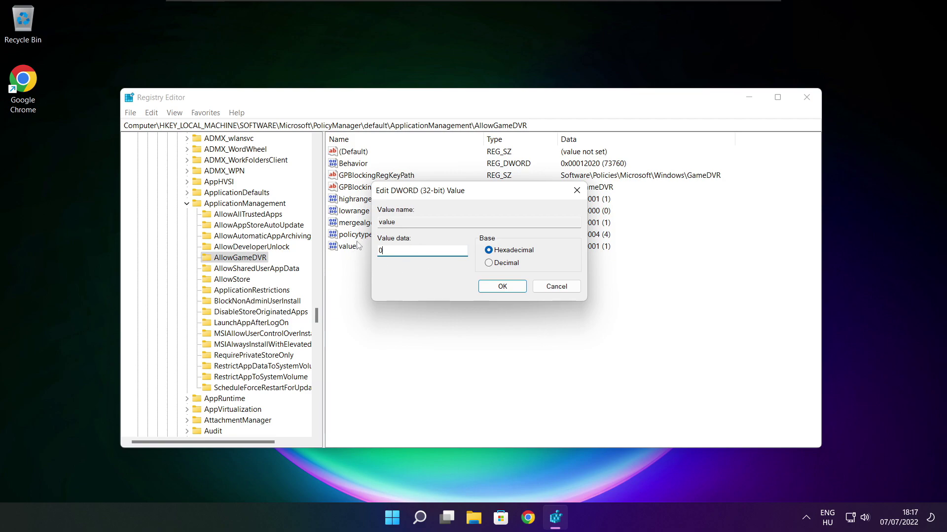
click(503, 289)
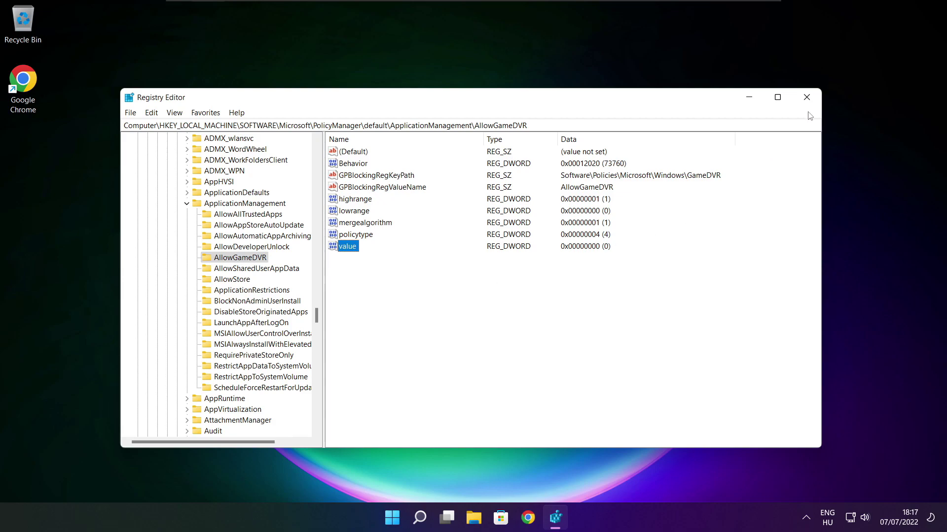
click(807, 98)
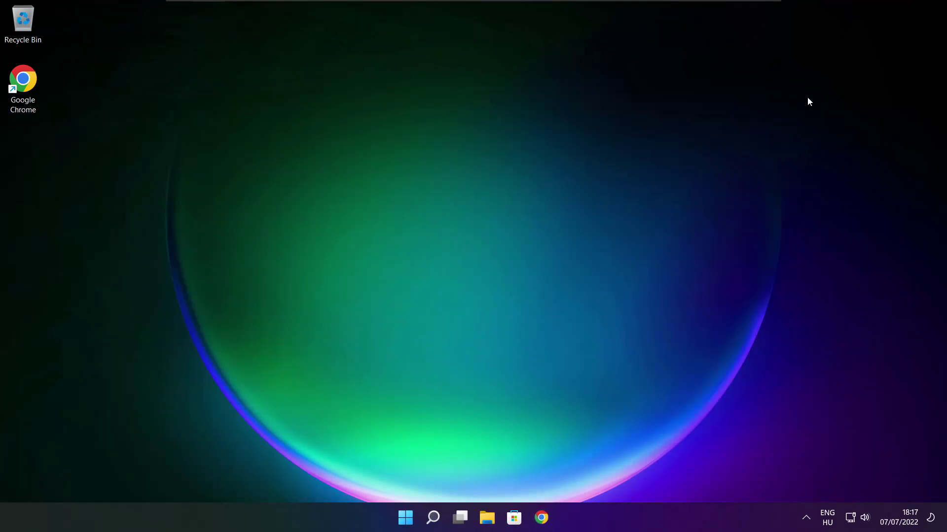
Bring Chrome back up on the DirectX End-User Runtime download page.
click(542, 519)
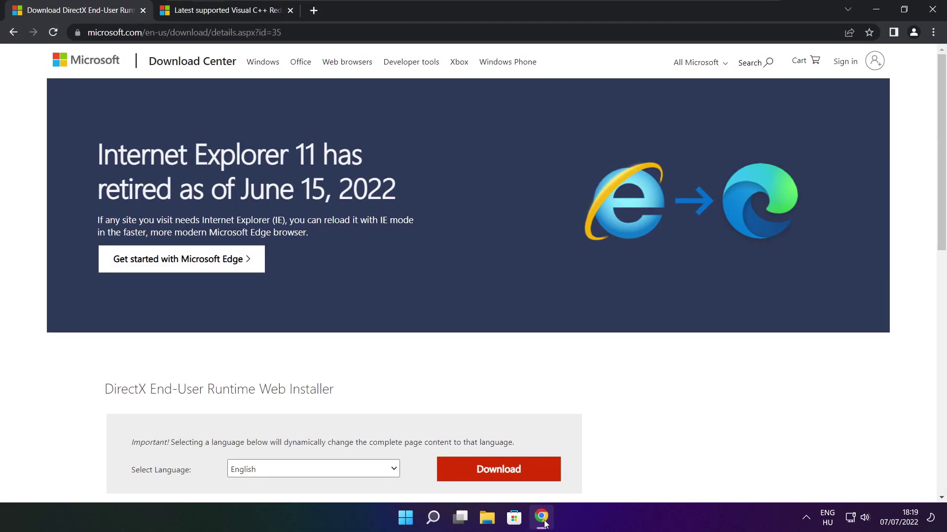
click(296, 32)
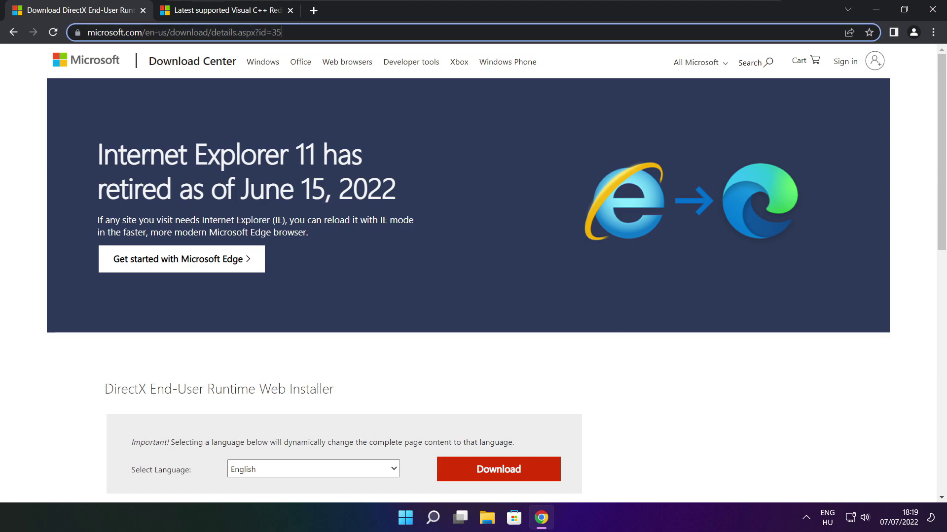
mouse_move(296, 33)
mouse_down()
mouse_move(87, 33)
mouse_move(296, 33)
mouse_up()
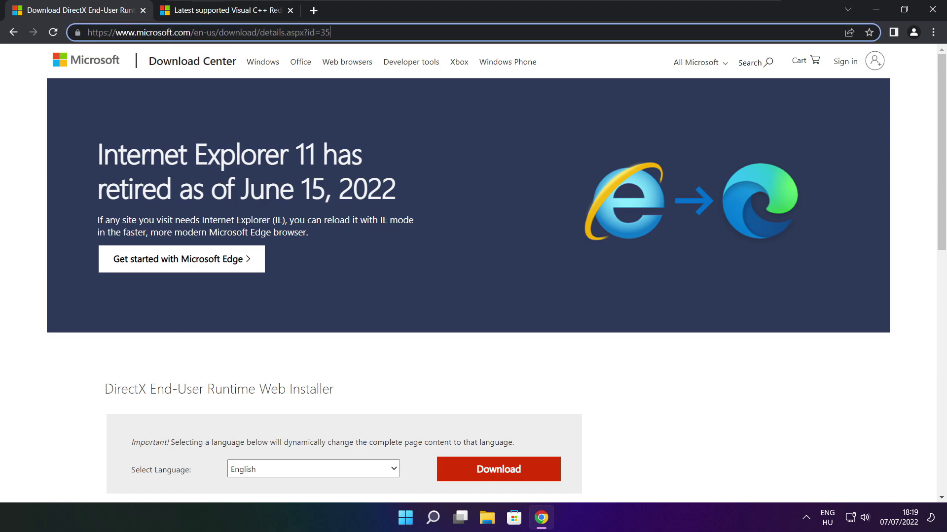
click(339, 355)
Download the DirectX End-User Runtime Web Installer and run dxwebsetup.exe.
scroll(611, 235, down, 4)
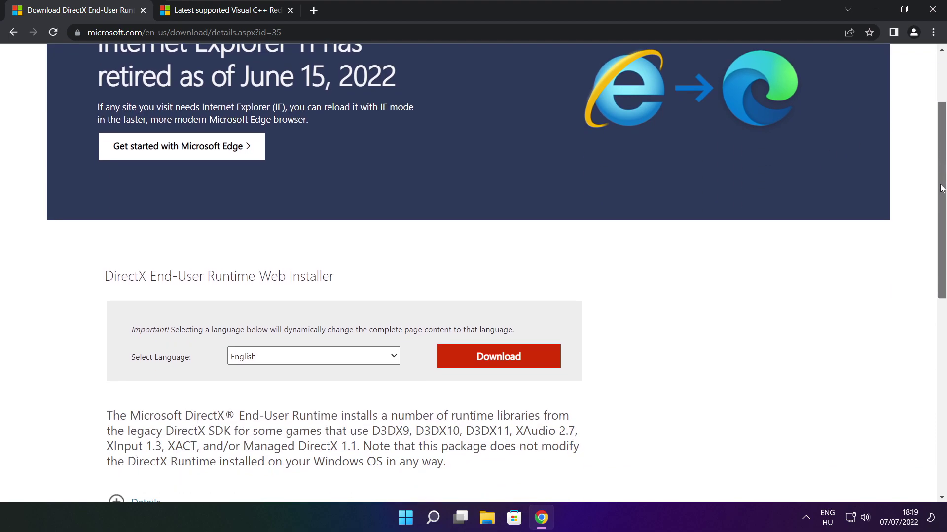
drag(349, 211, 403, 209)
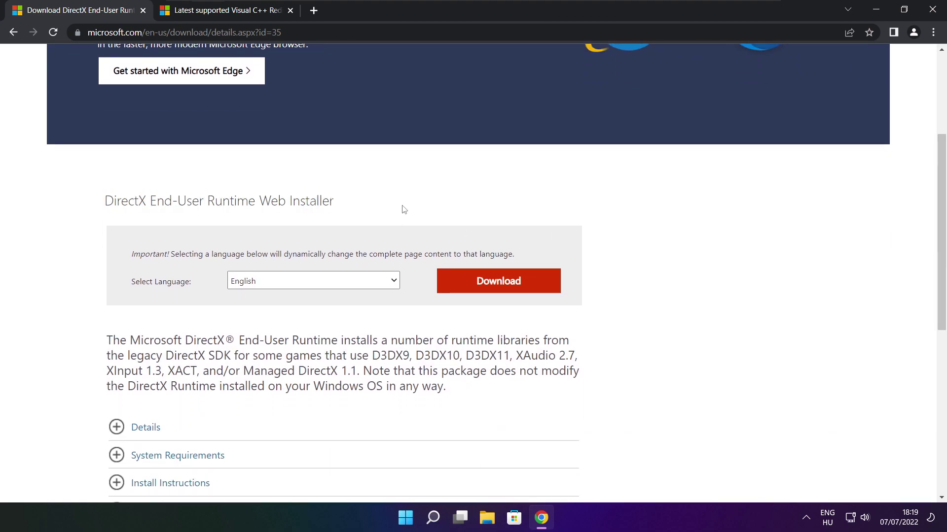
click(501, 282)
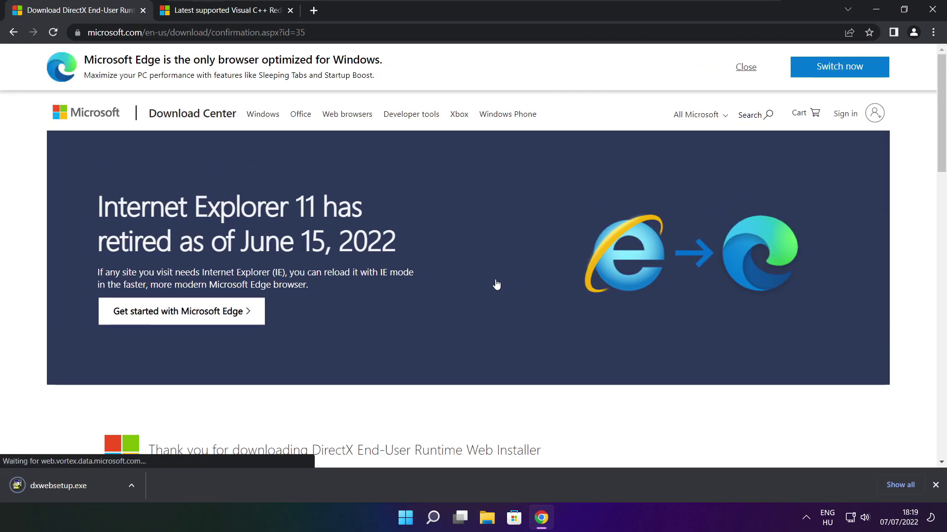
click(88, 486)
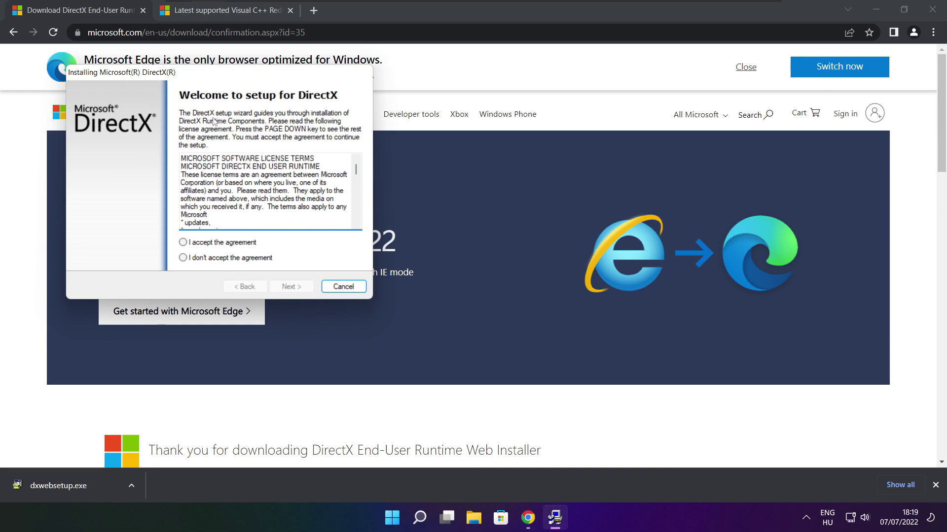
Accept the DirectX Setup licence agreement and continue.
drag(206, 77, 457, 144)
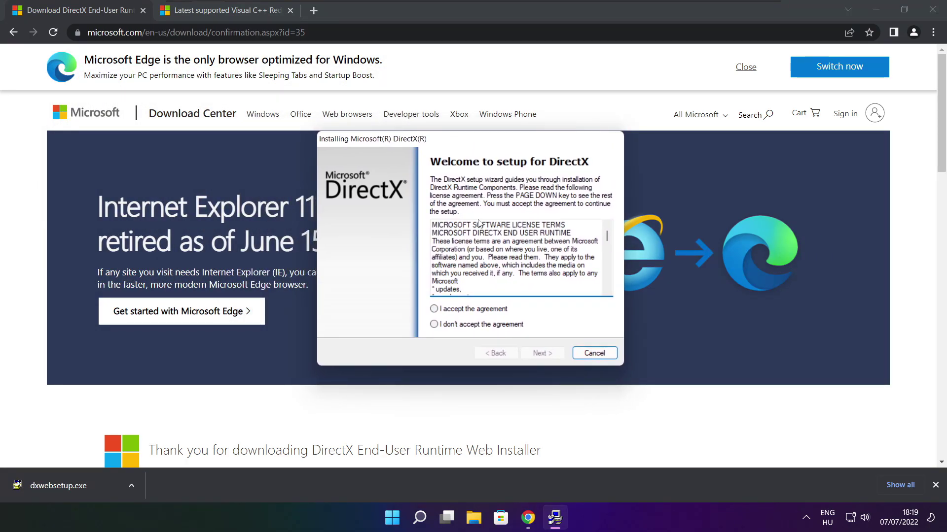
scroll(518, 257, down, 15)
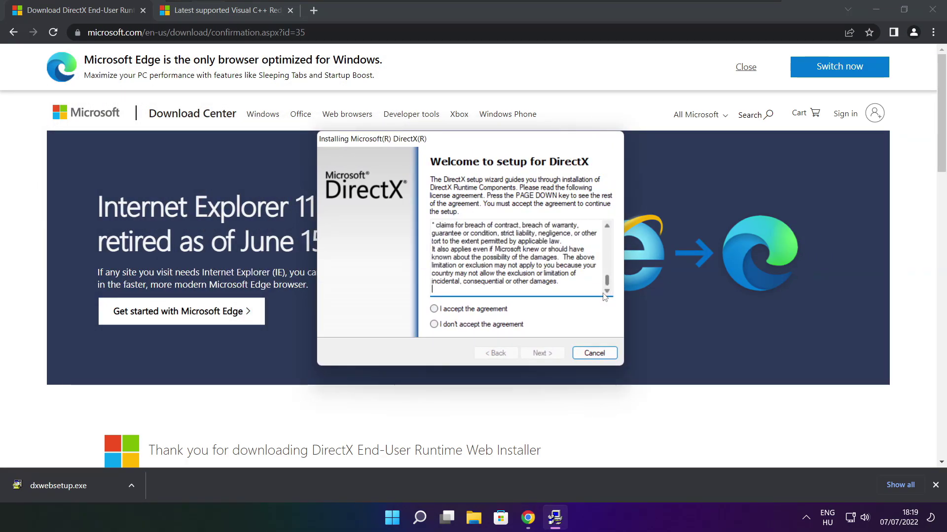
click(452, 311)
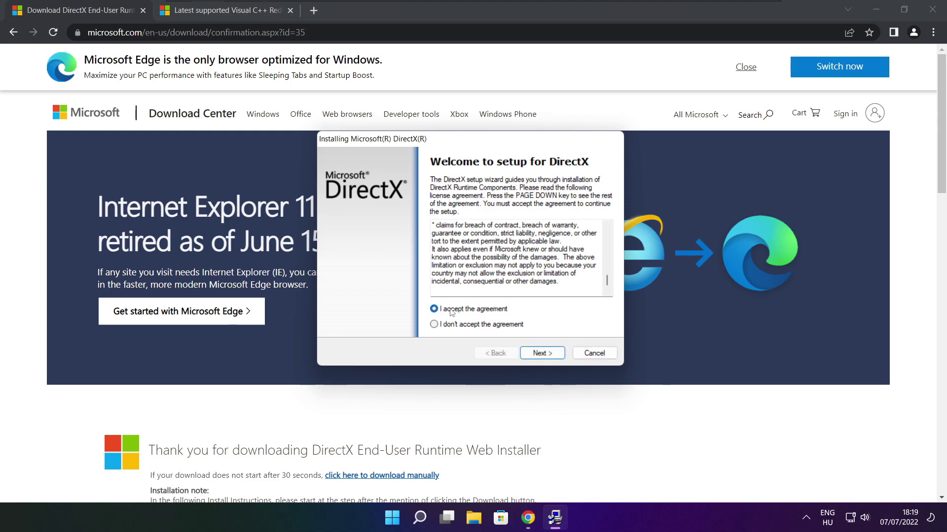
click(542, 353)
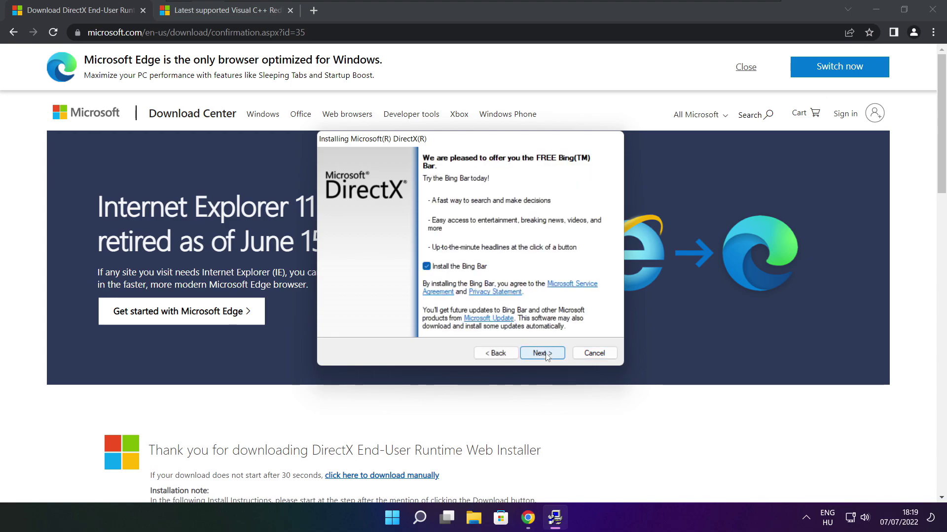
Decline the Bing Bar offer and start installing the DirectX runtime components.
click(427, 267)
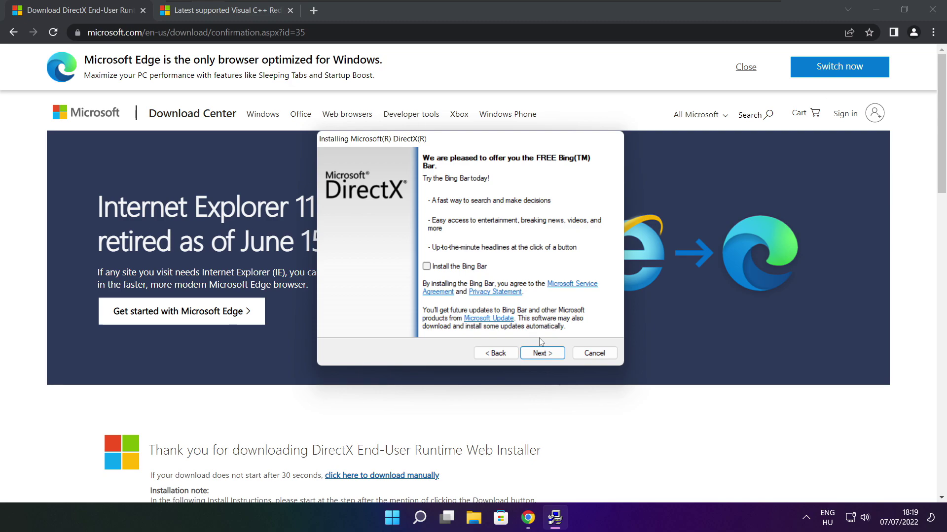
click(550, 356)
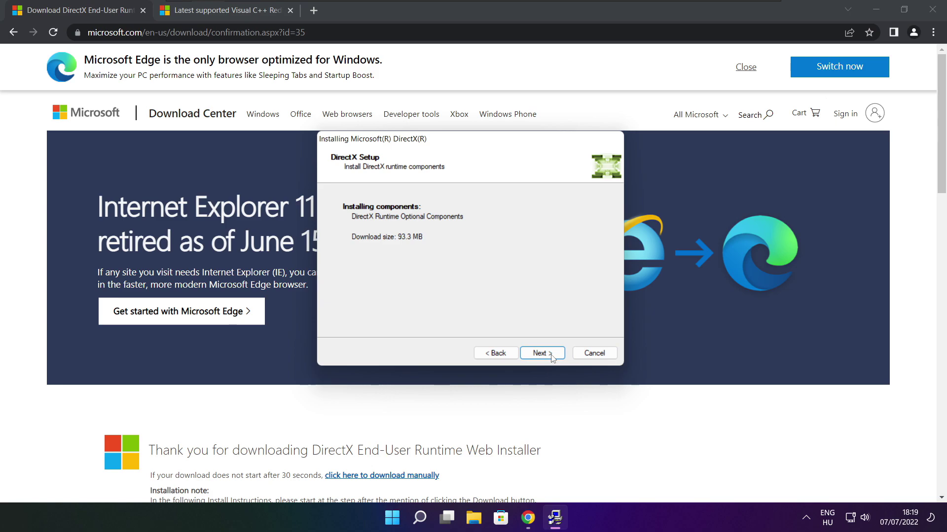
click(543, 355)
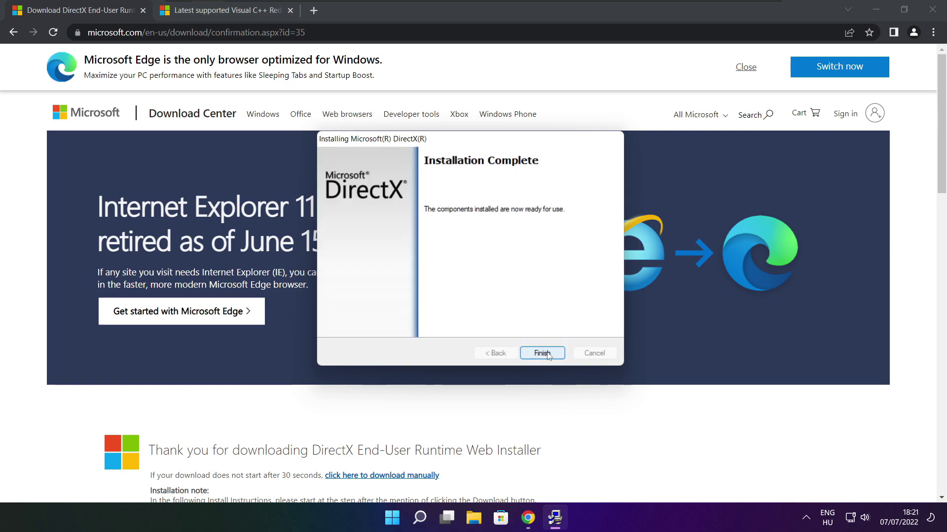
Finish DirectX Setup once Installation Complete appears.
click(547, 353)
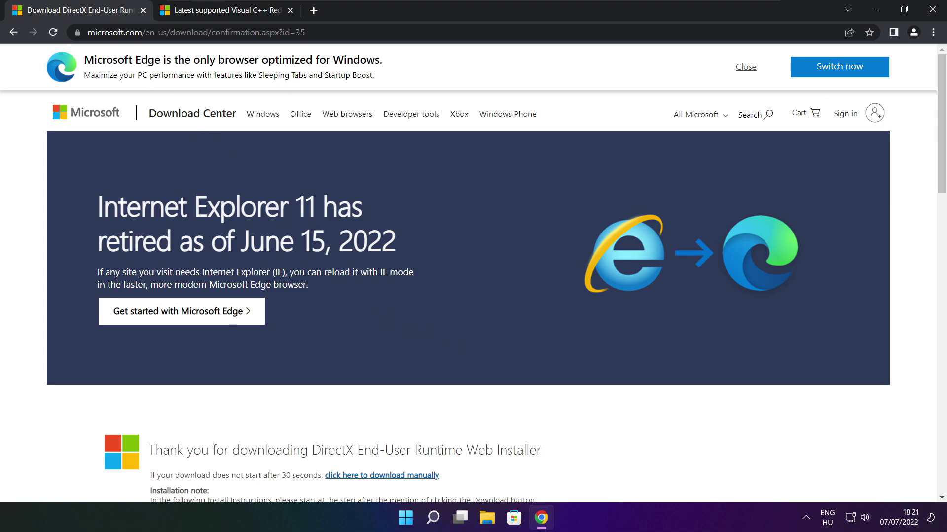